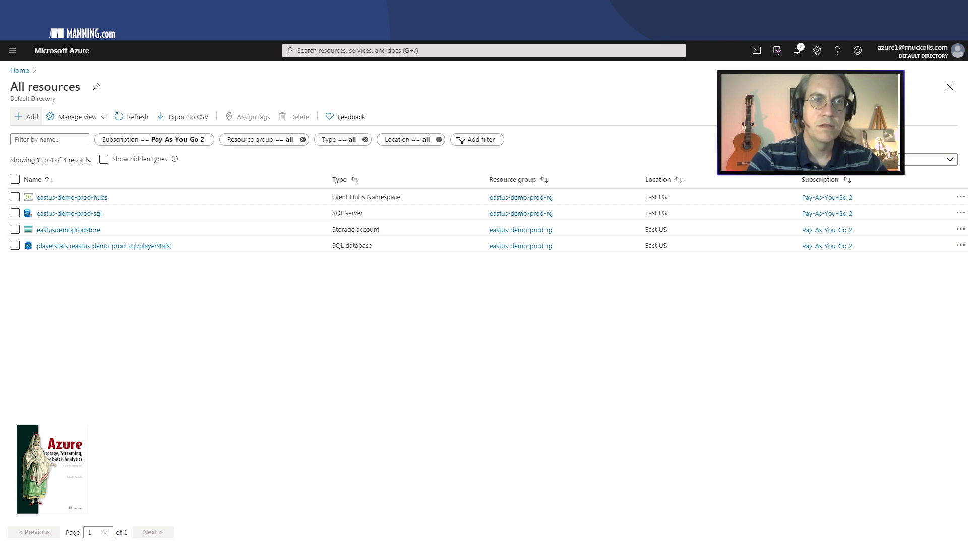
Search the Marketplace for "stream" and start creating a new Stream Analytics job
left_click(26, 116)
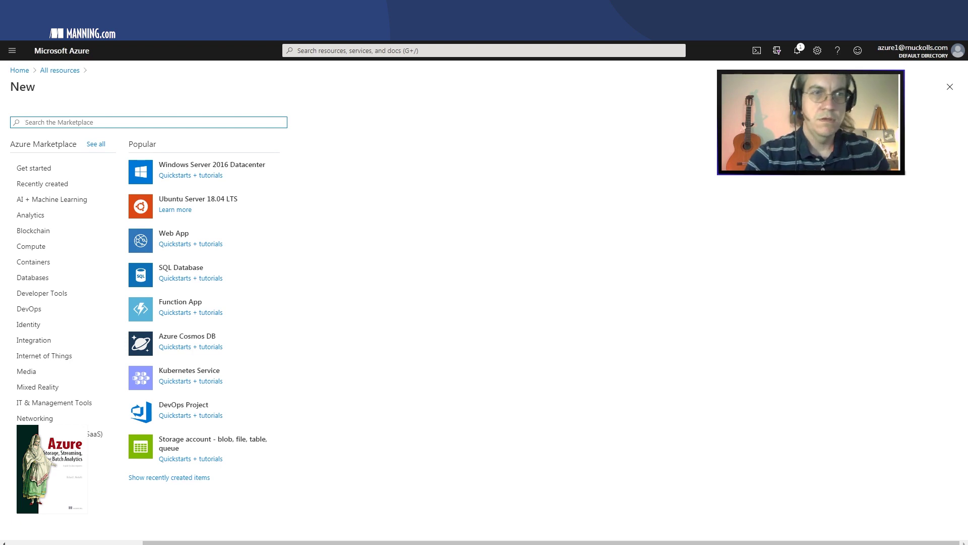
type("stream")
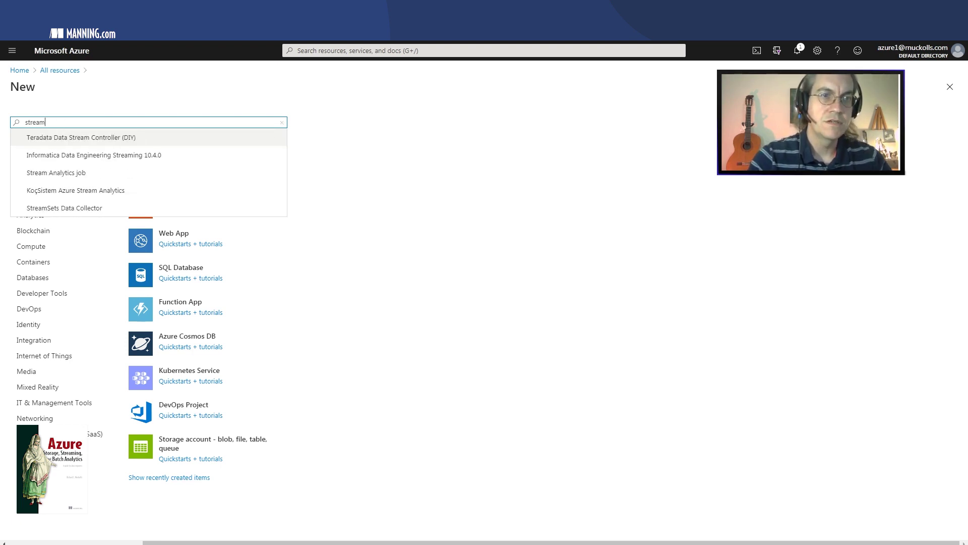
key("Down")
key("Down")
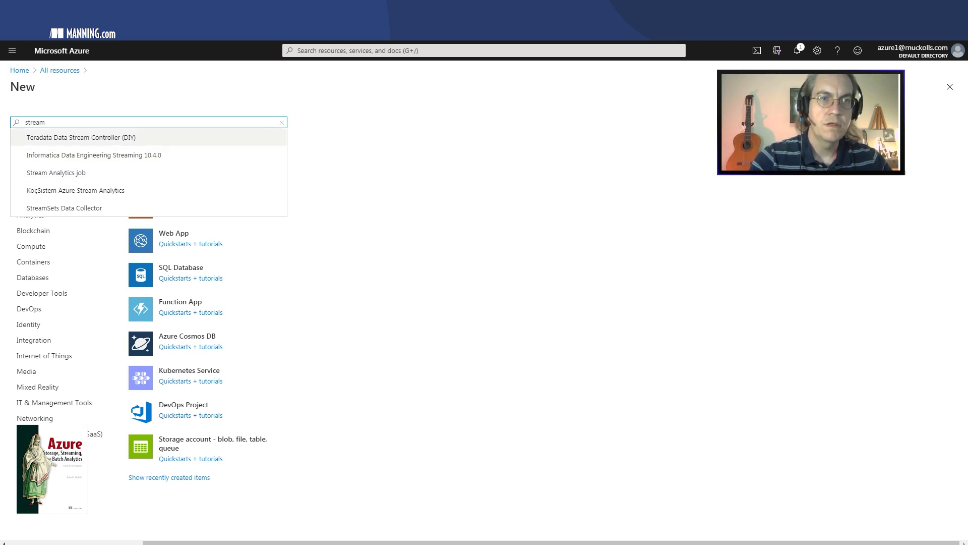
key("Return")
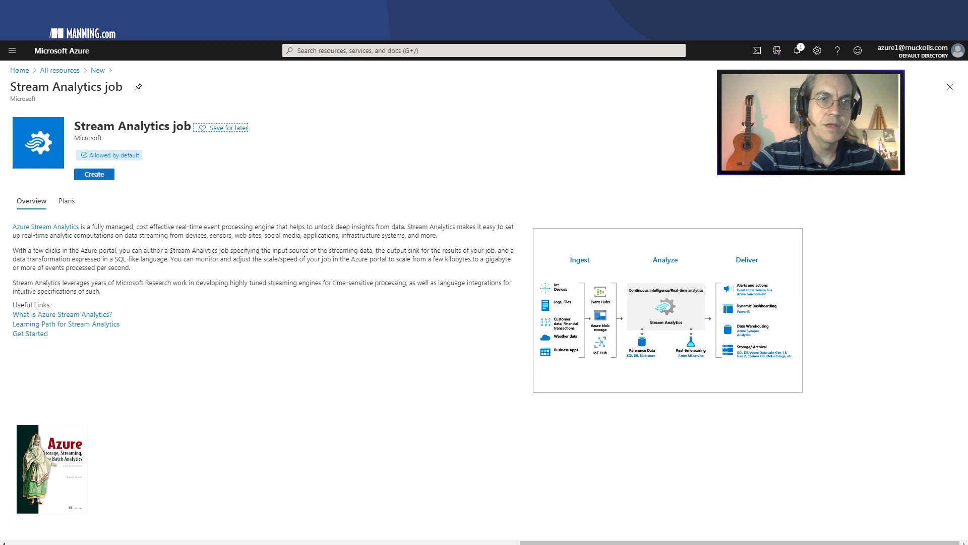
key("Return")
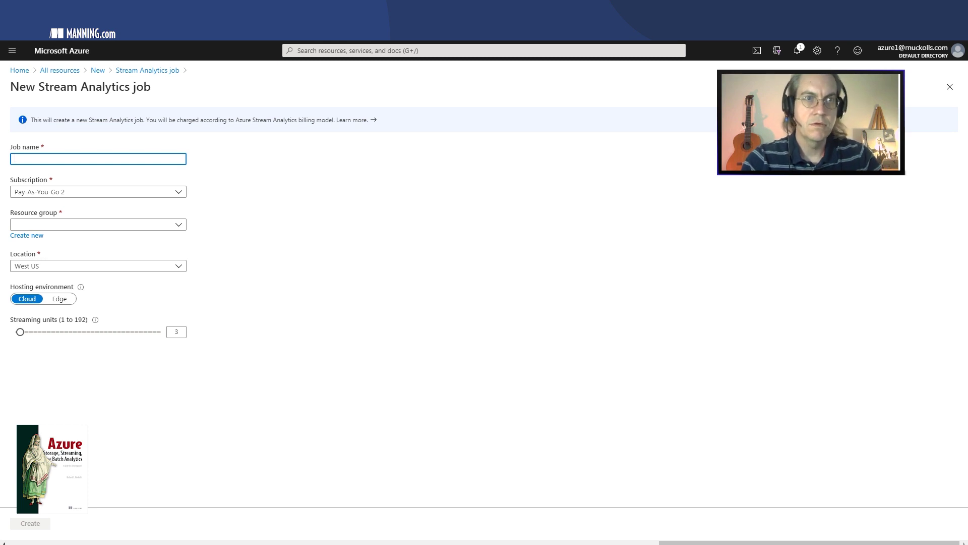
Name the new Stream Analytics job eastus-demo-prod-asa
type("eastus-")
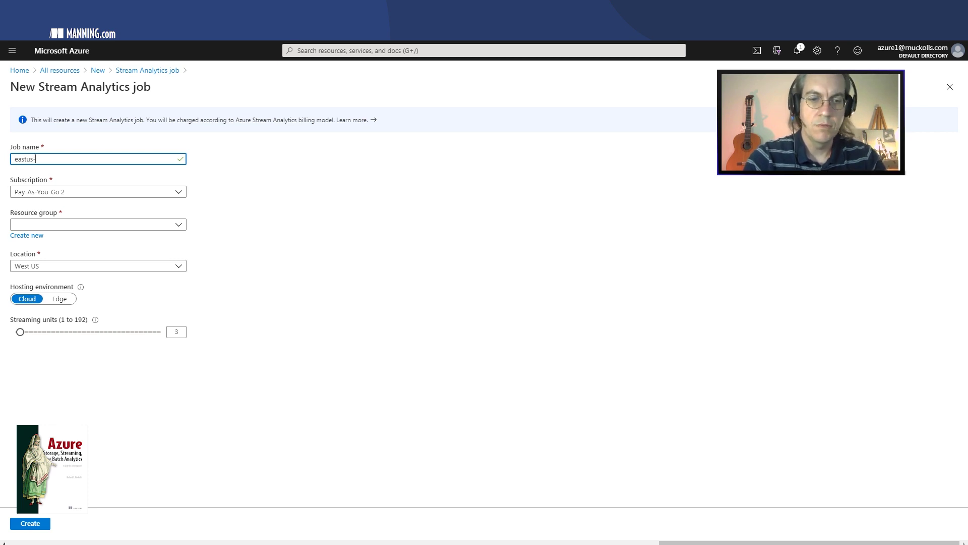
type("de")
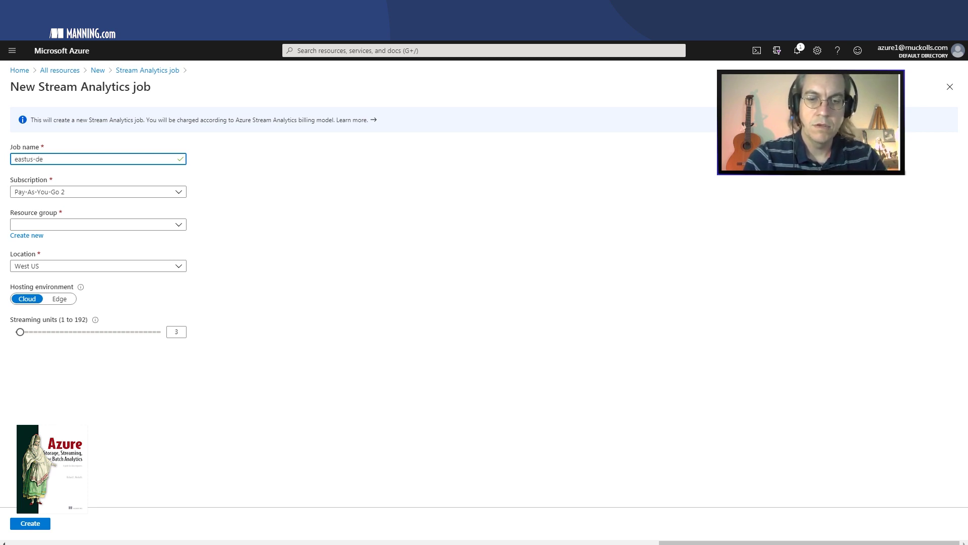
type("mo-prod")
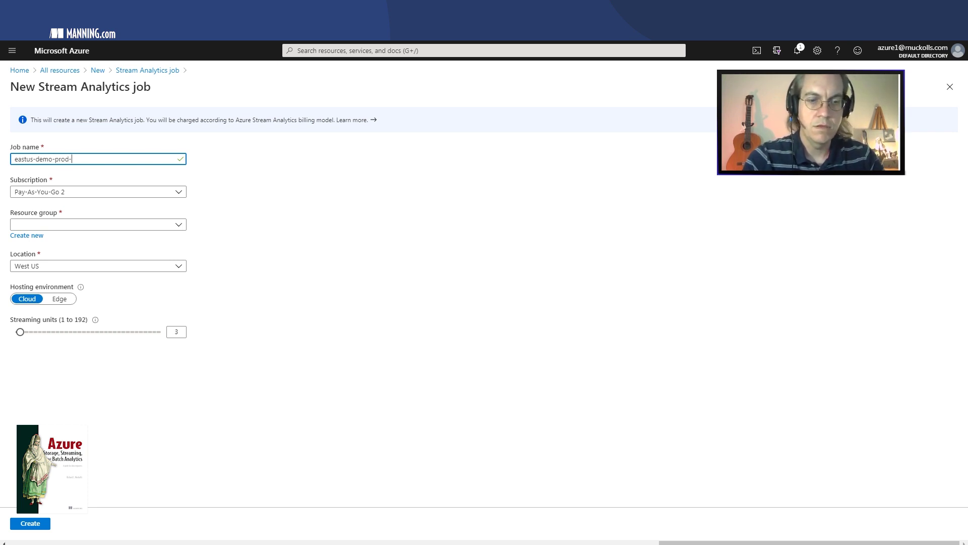
type("-")
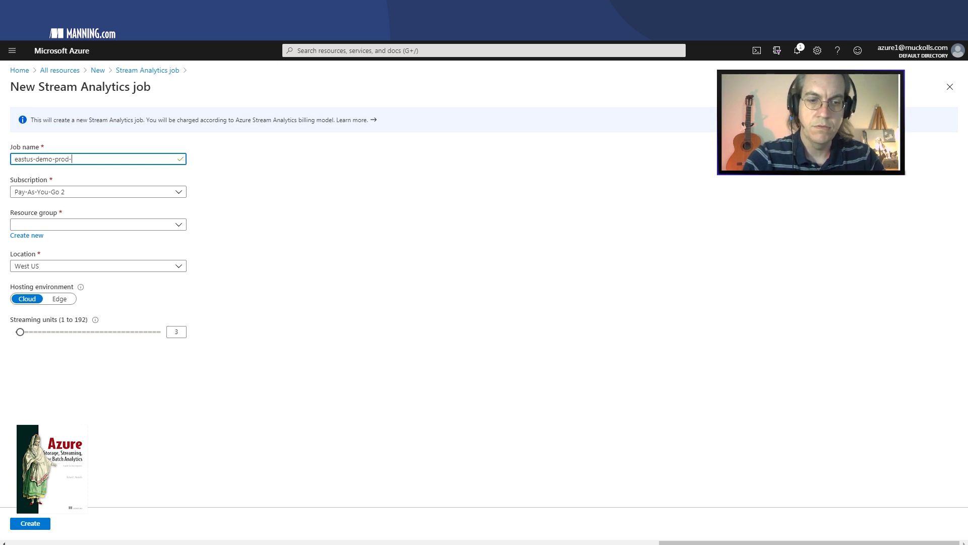
type("asa")
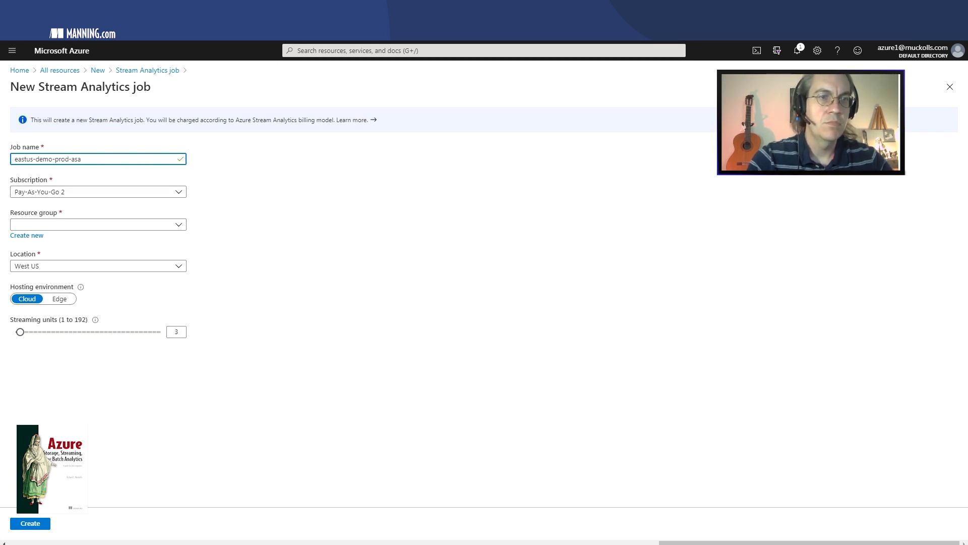
Assign the job to the resource group eastus-demo-prod-rg and set its location to East US
left_click(93, 224)
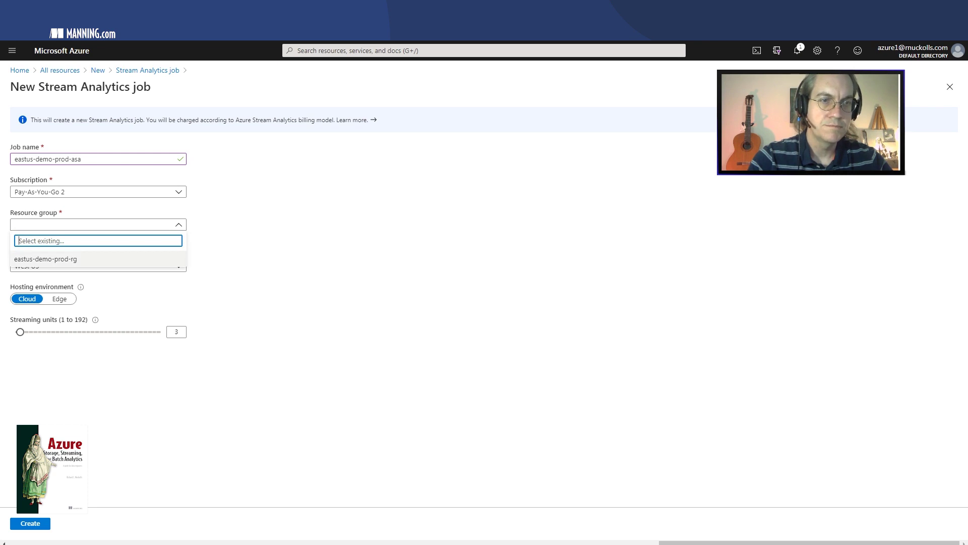
left_click(46, 259)
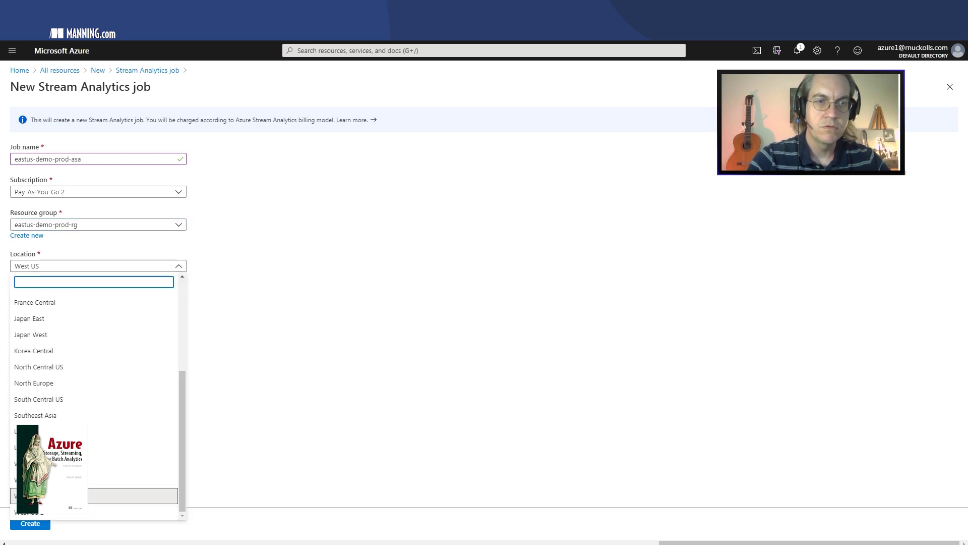
key("Down")
key("Down")
key("Down")
key("Down")
key("Down")
key("Down")
key("Down")
key("Down")
key("Down")
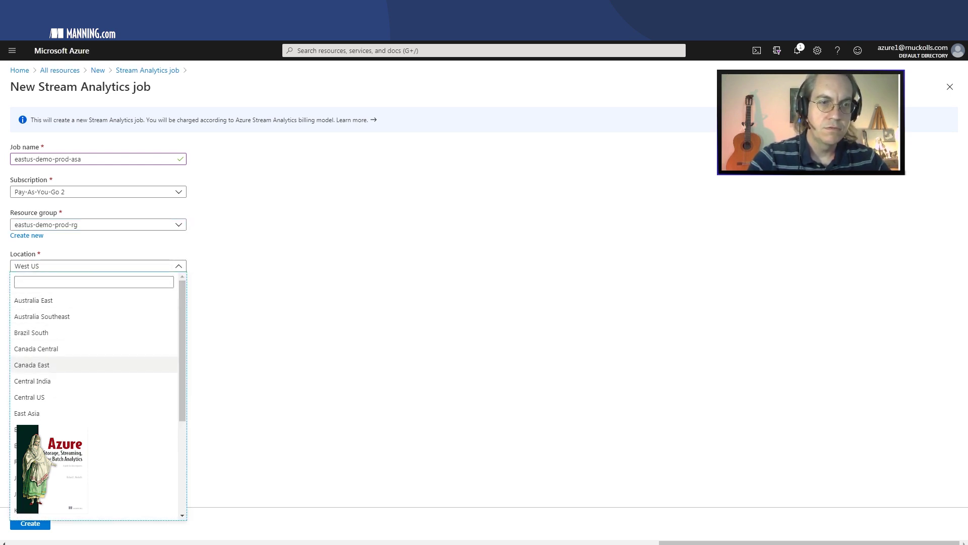
key("Return")
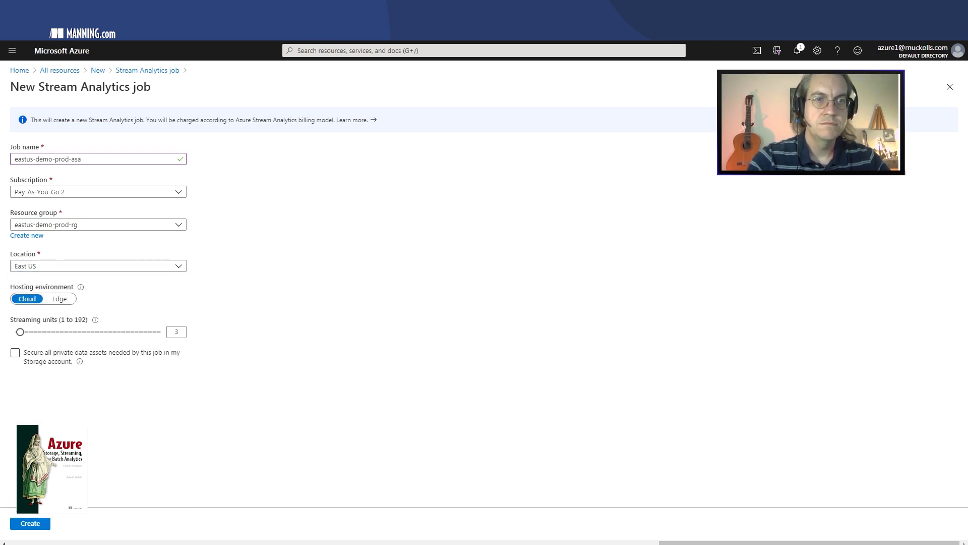
Switch the hosting environment to Edge and back to Cloud, and set the job's streaming units to 1
left_click(98, 192)
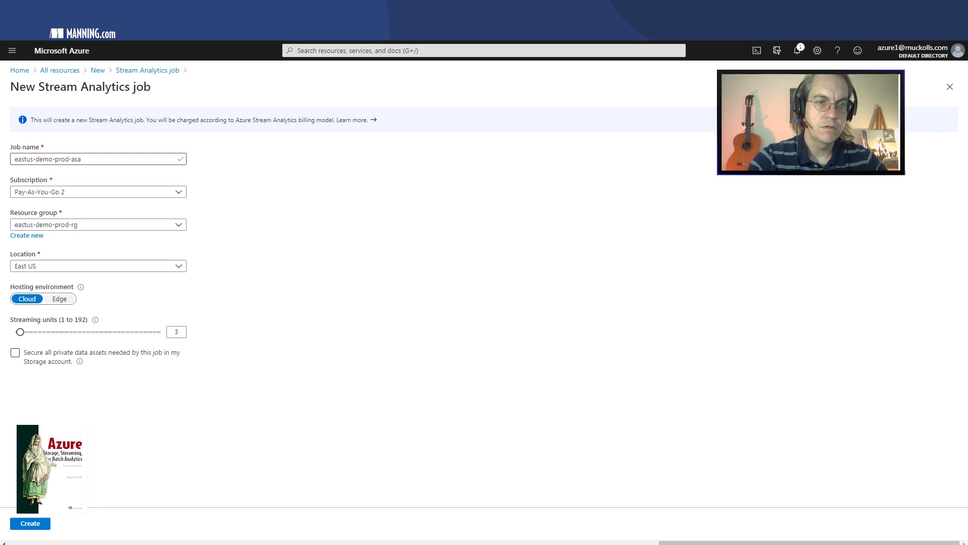
left_click(60, 298)
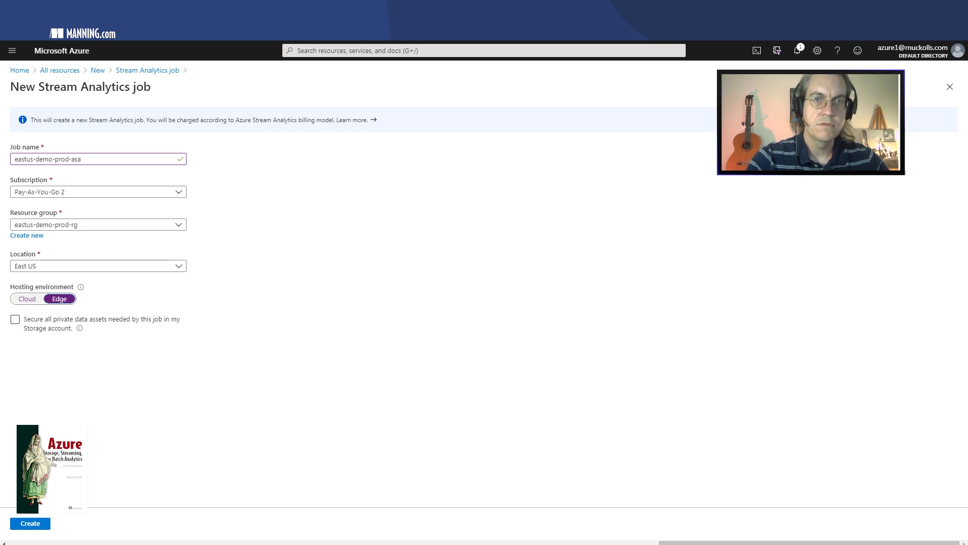
key("Left")
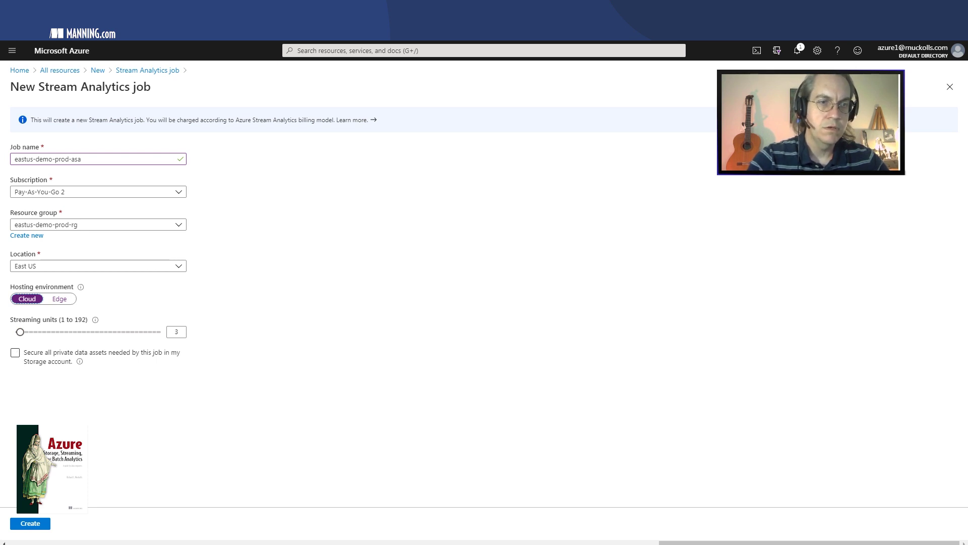
left_click(176, 331)
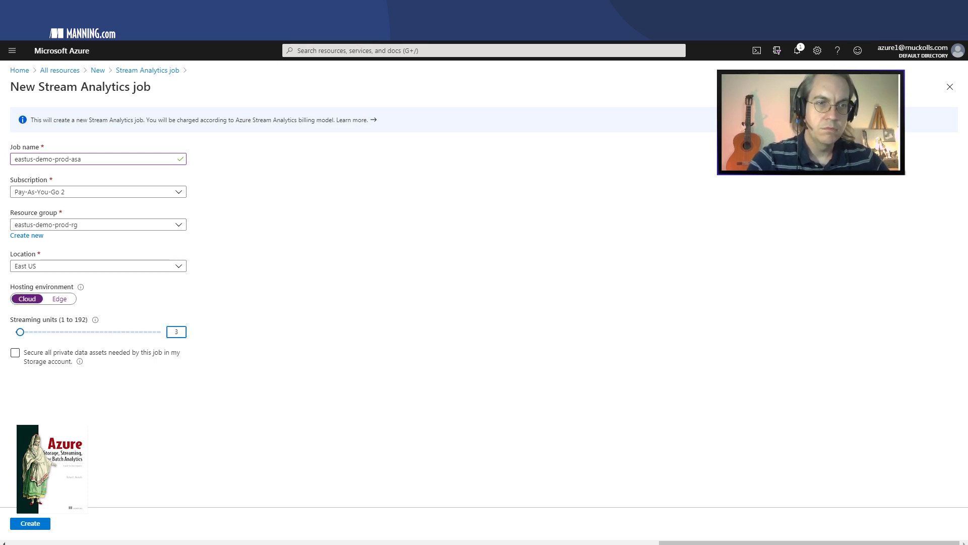
mouse_move(20, 331)
left_mouse_down()
mouse_move(112, 331)
mouse_move(16, 331)
left_mouse_up()
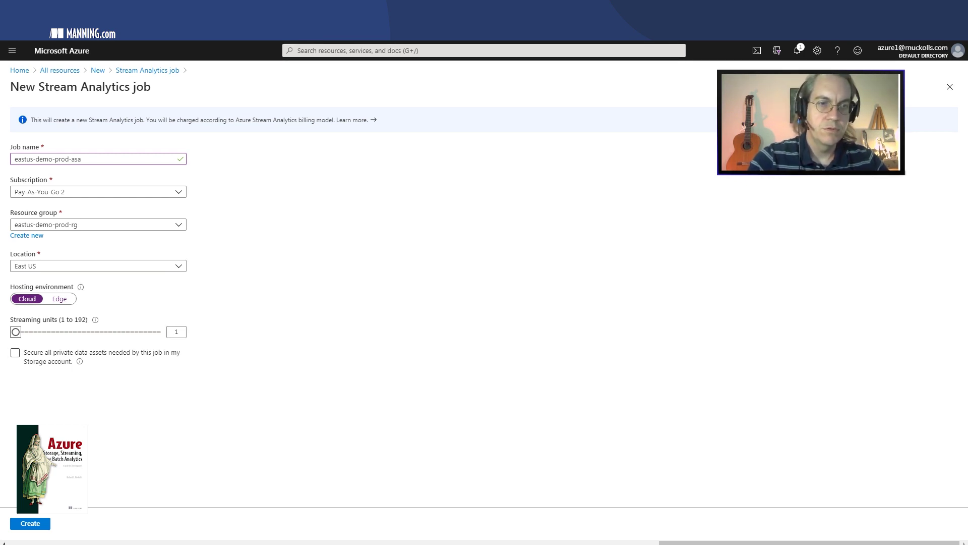
left_click(79, 361)
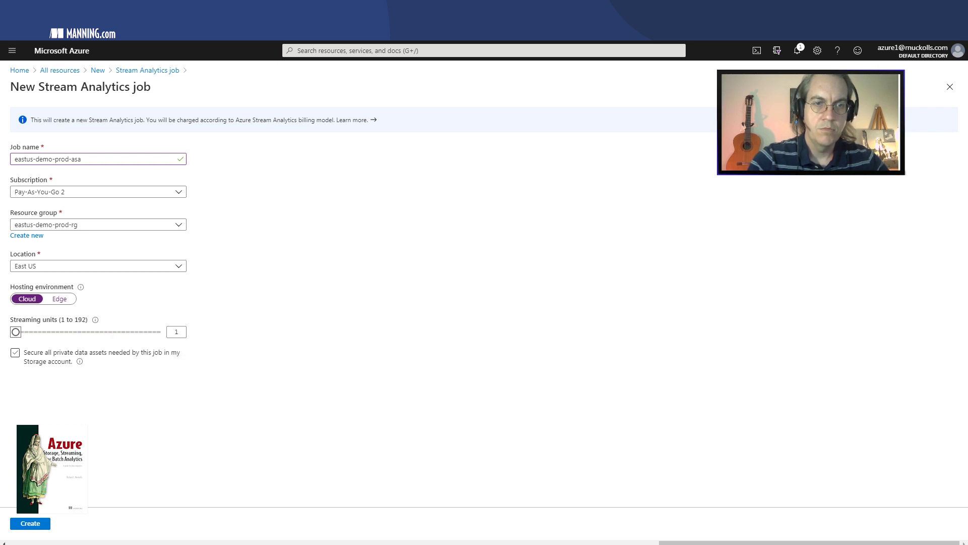
key("Tab")
key("space")
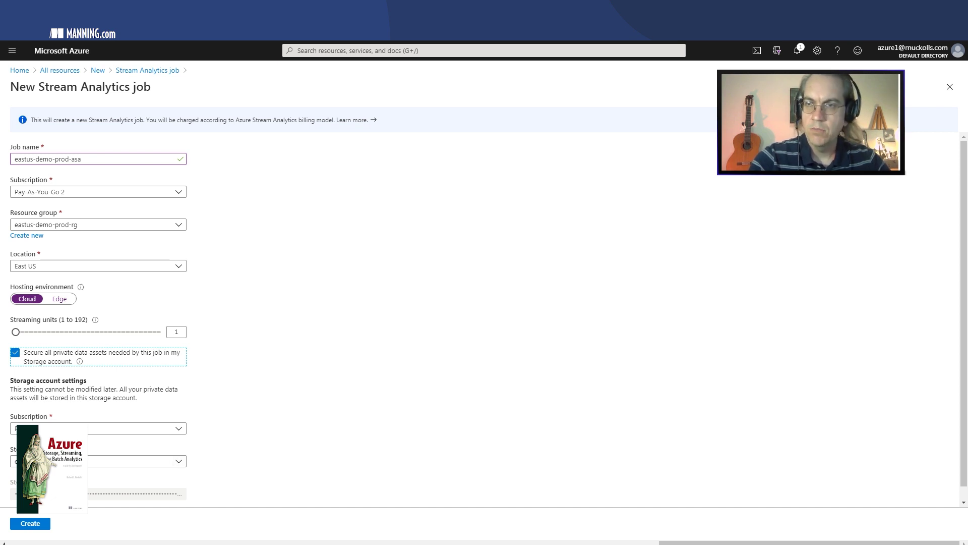
scroll(98, 302, "down", 1)
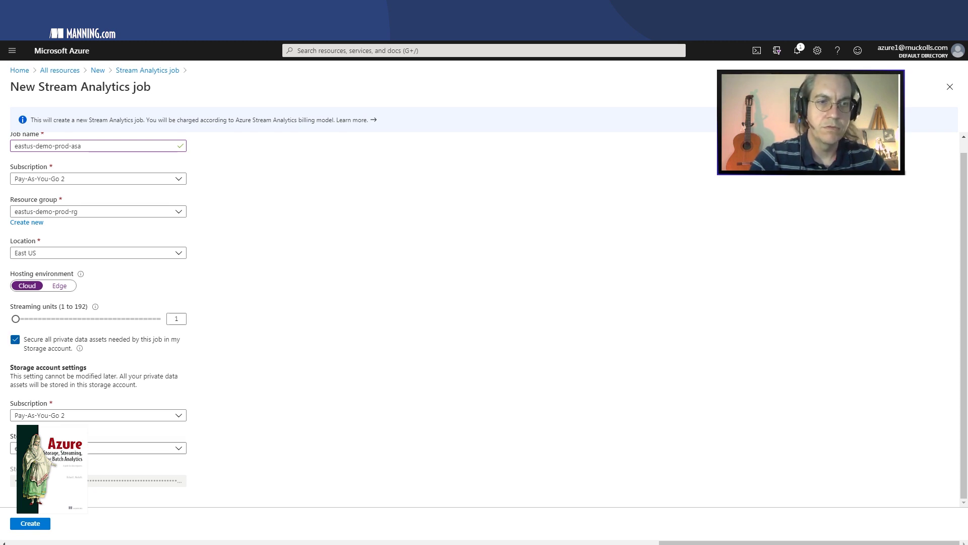
left_click(15, 339)
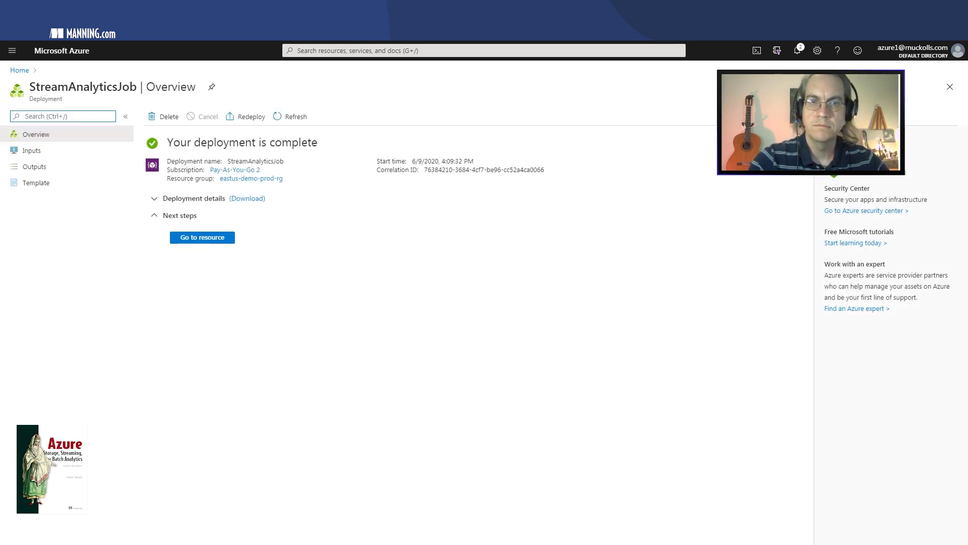
Open the deployed Stream Analytics job, refresh the eastus-demo-prod-hubs namespace overview, and check and dismiss the notifications
left_click(202, 237)
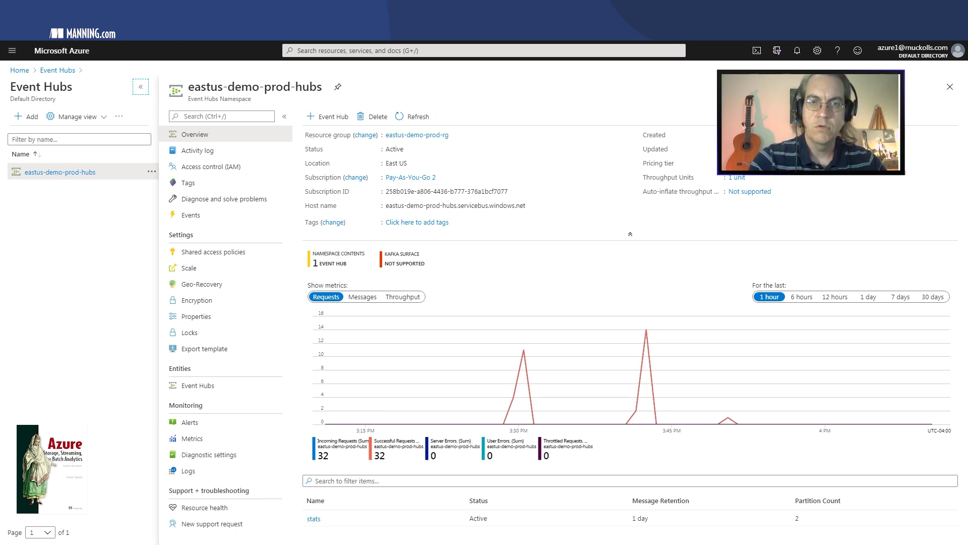
left_click(412, 116)
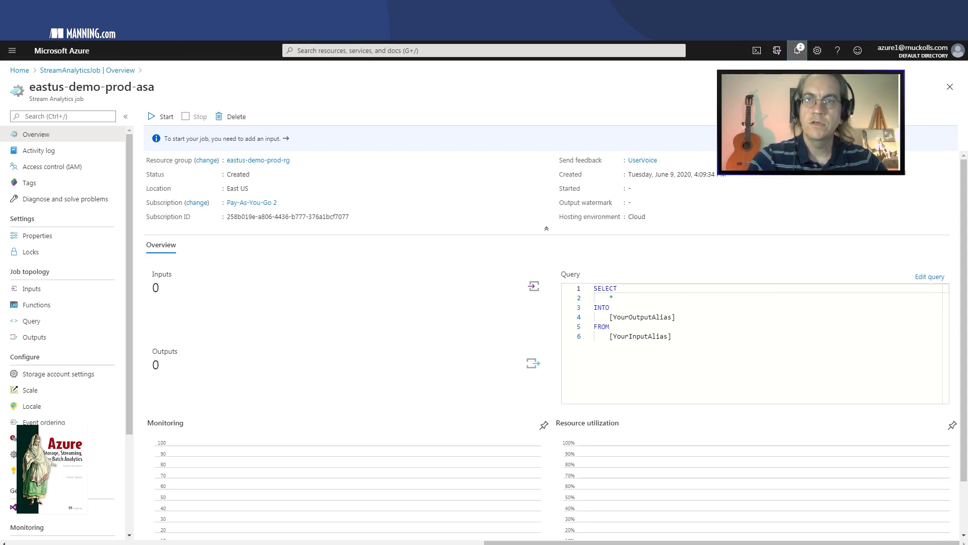
left_click(797, 50)
key("Escape")
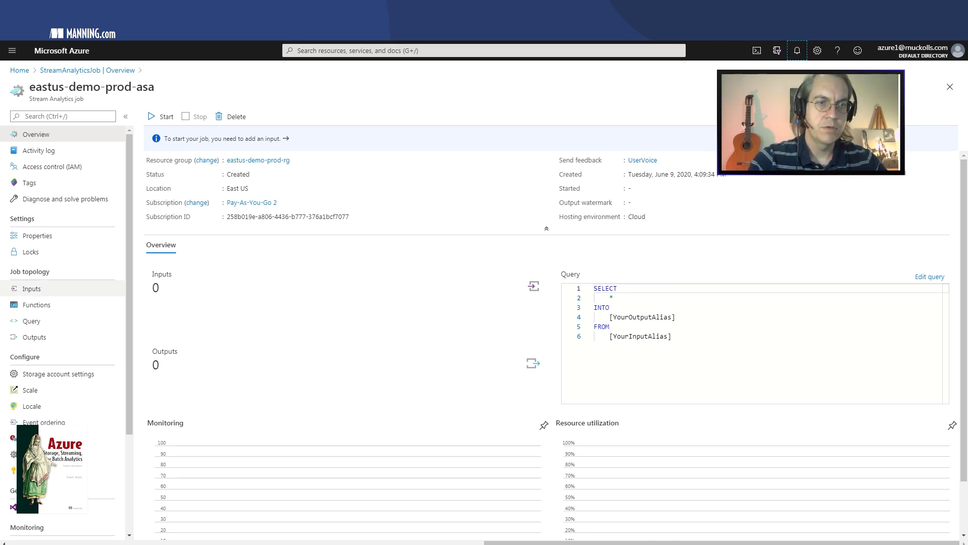
Examine the job's default query, including its input and output aliases
left_click(31, 320)
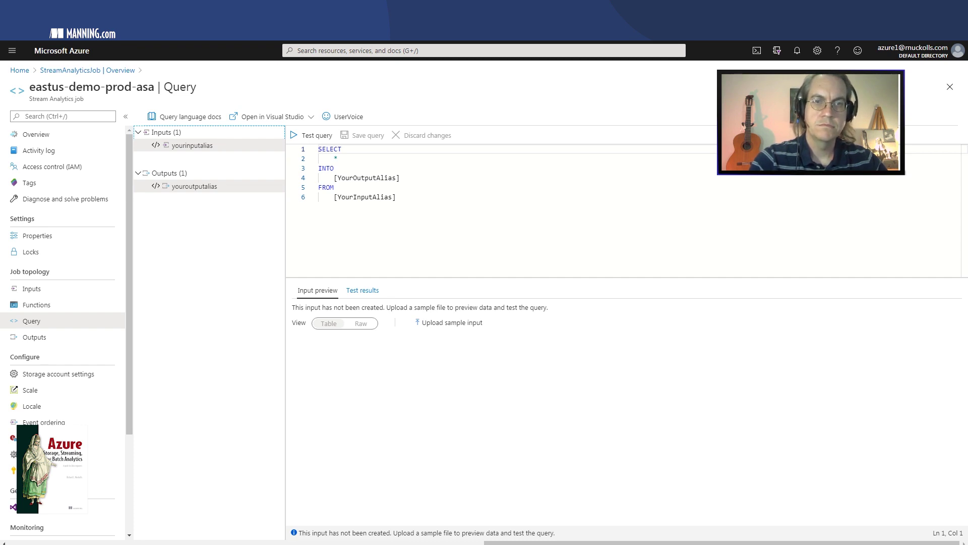
left_click_drag(396, 197, 318, 149)
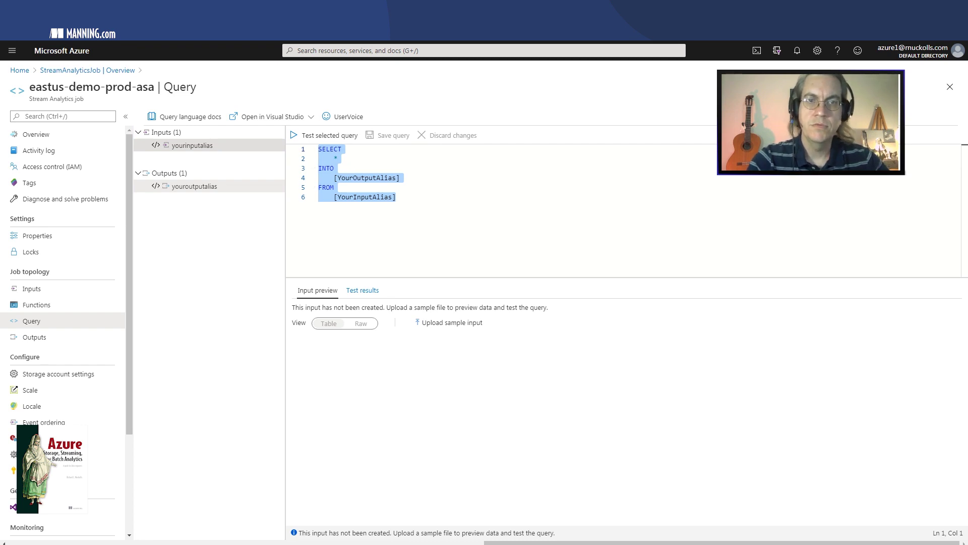
left_click(396, 197)
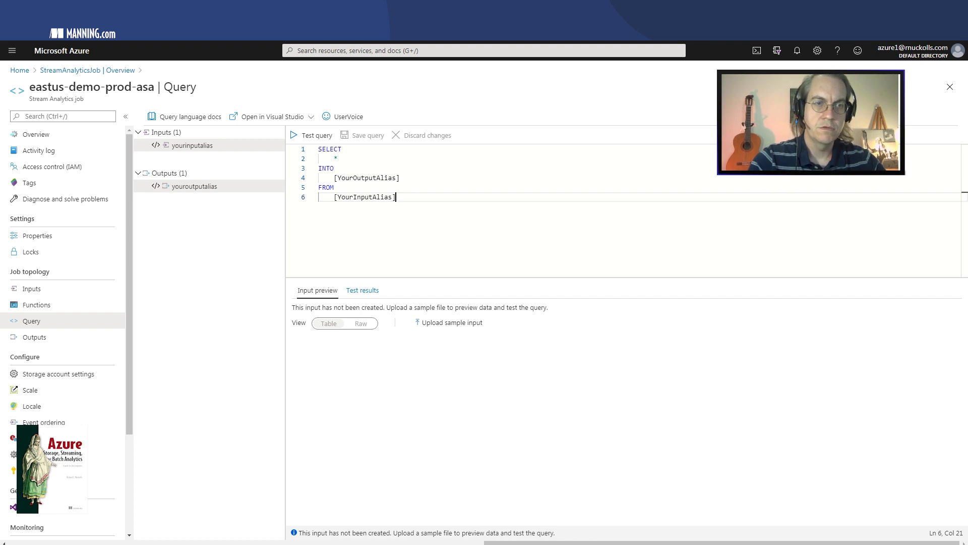
Open the job's inputs and review the source types available for stream and reference inputs
left_click(31, 288)
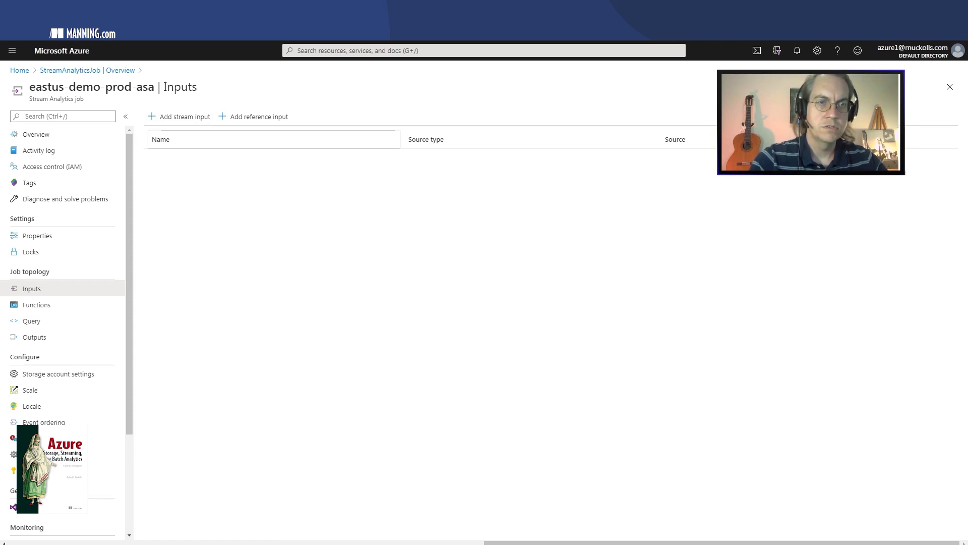
left_click(179, 116)
left_click(254, 117)
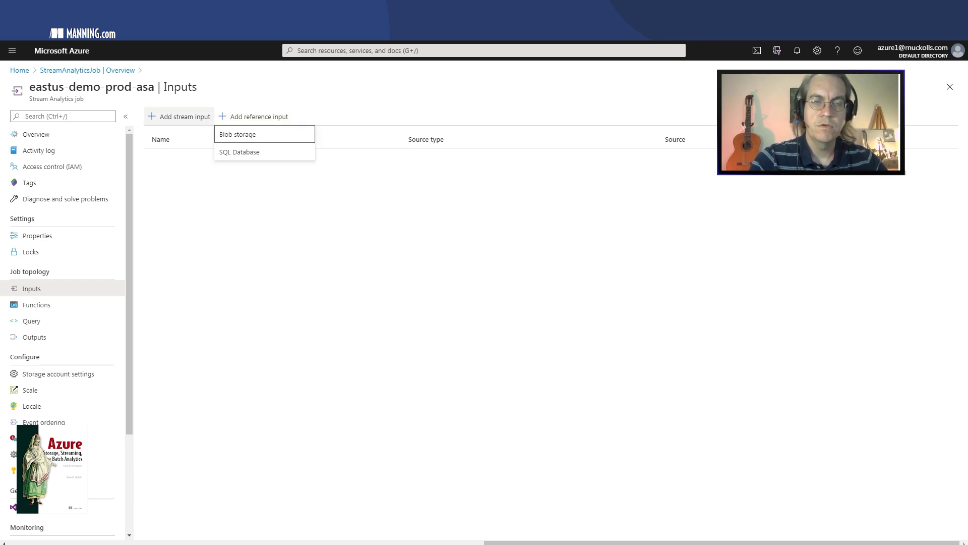
left_click(179, 116)
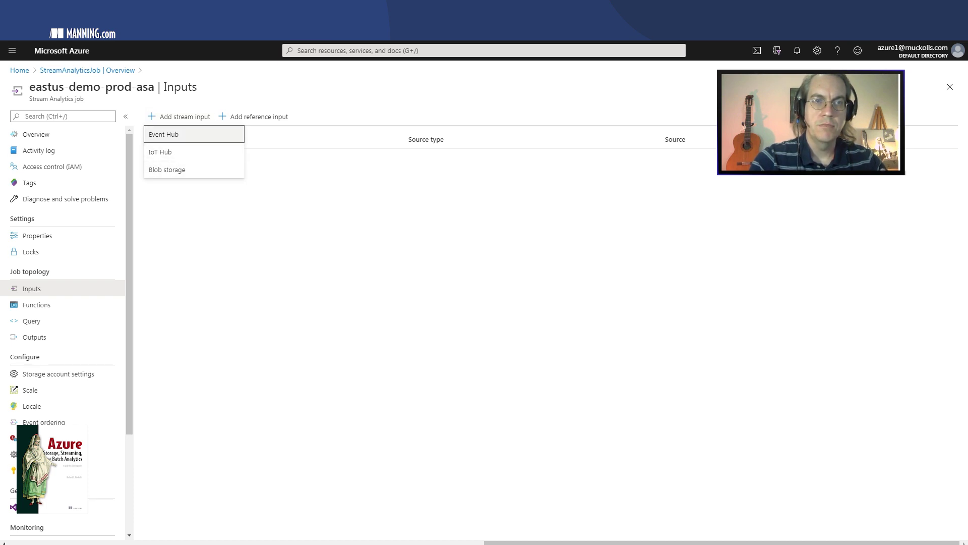
left_click(254, 117)
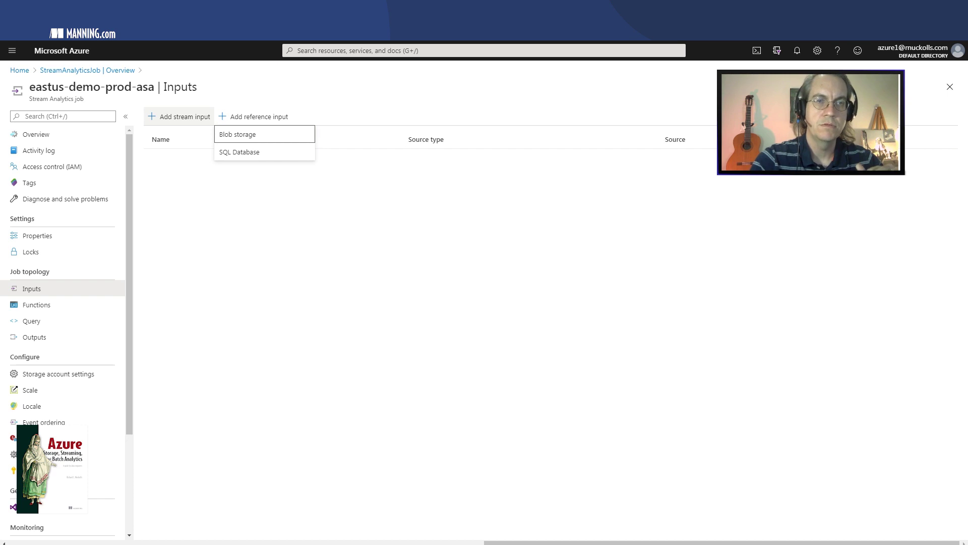
Add a Blob storage stream input using the eastusdemoprodstore storage account and its existing statsinput container
left_click(179, 116)
left_click(166, 169)
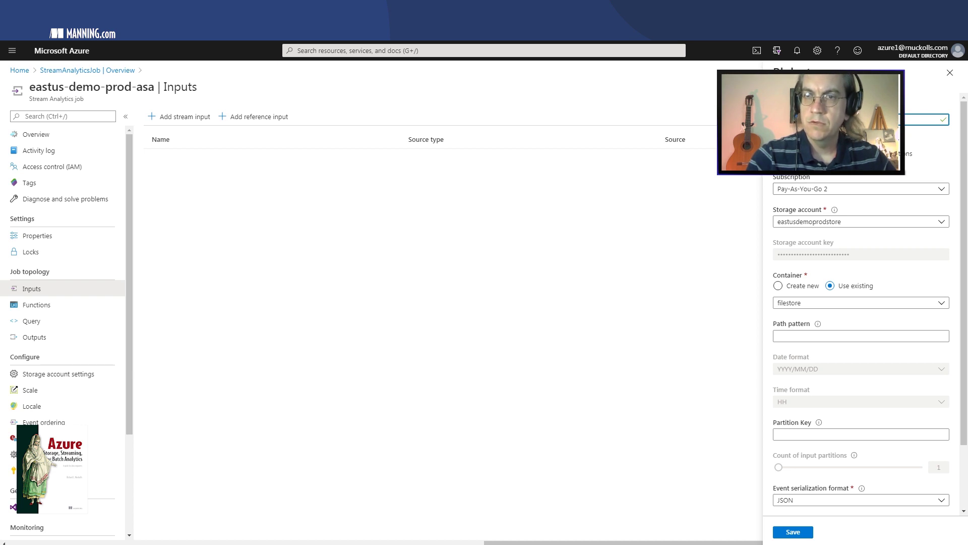
left_click(857, 221)
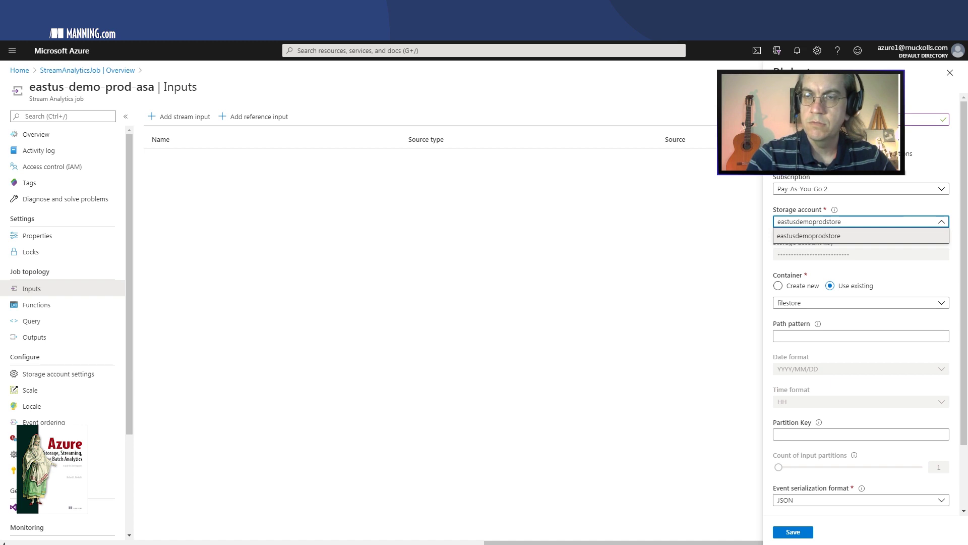
key("Return")
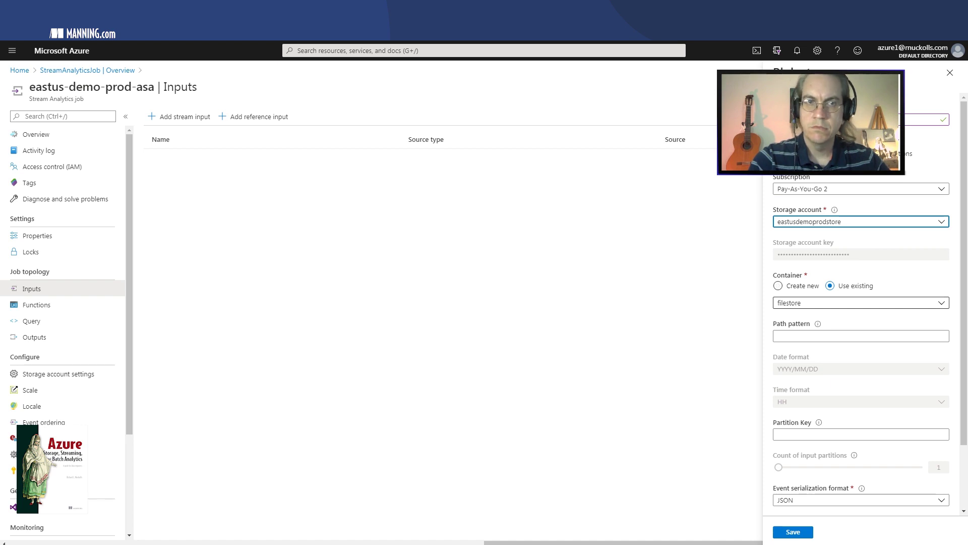
left_click(861, 302)
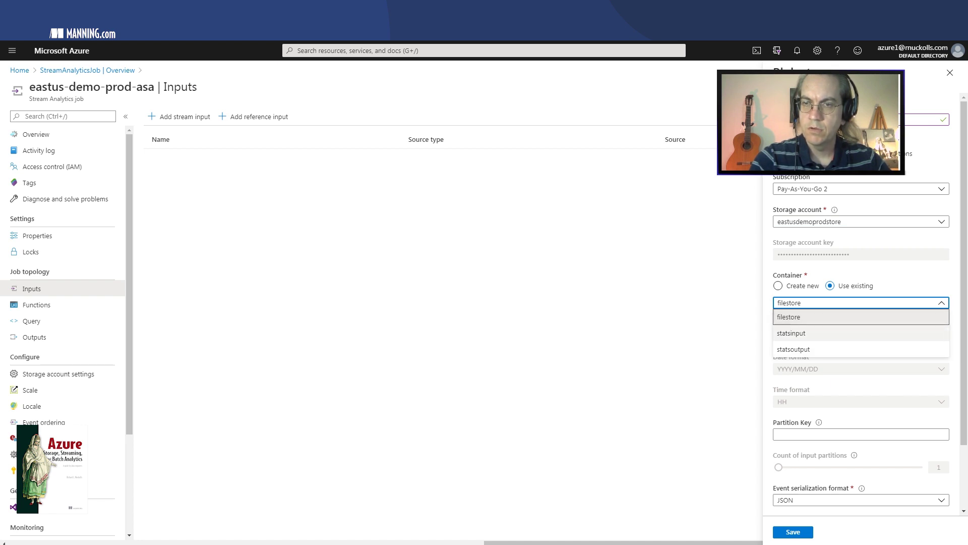
left_click(807, 333)
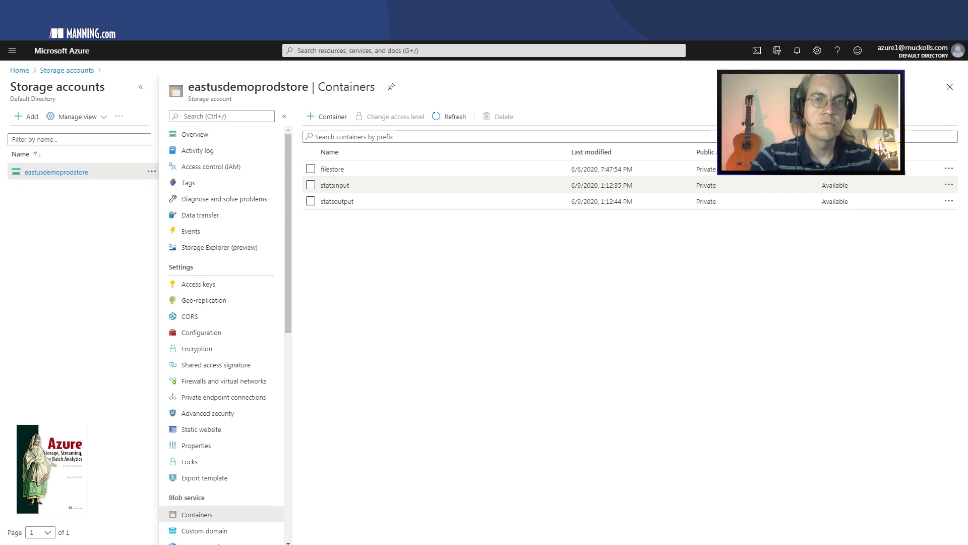
Open input1.csv in the storage account's statsinput container and view its contents and column headers
left_click(335, 185)
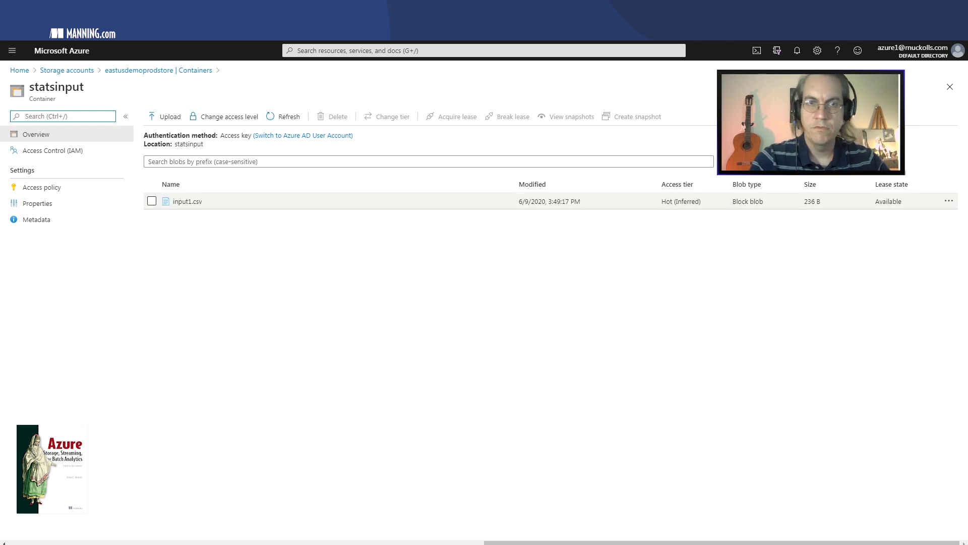
left_click(188, 201)
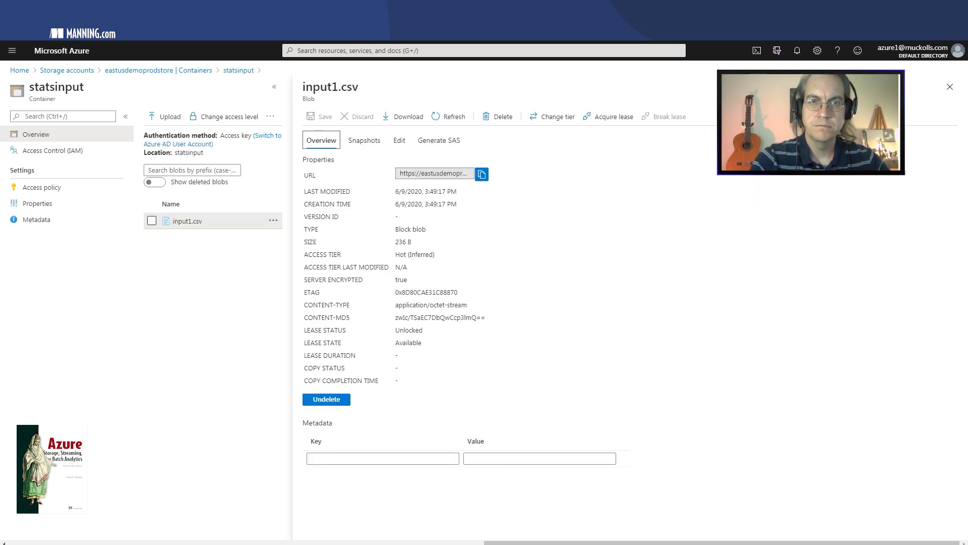
left_click(399, 140)
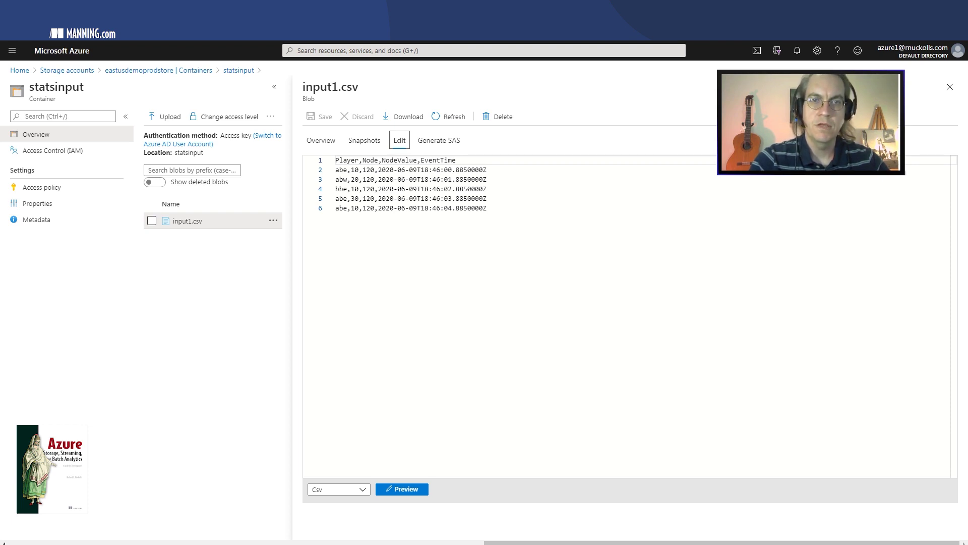
left_click_drag(486, 207, 335, 160)
left_click(437, 160)
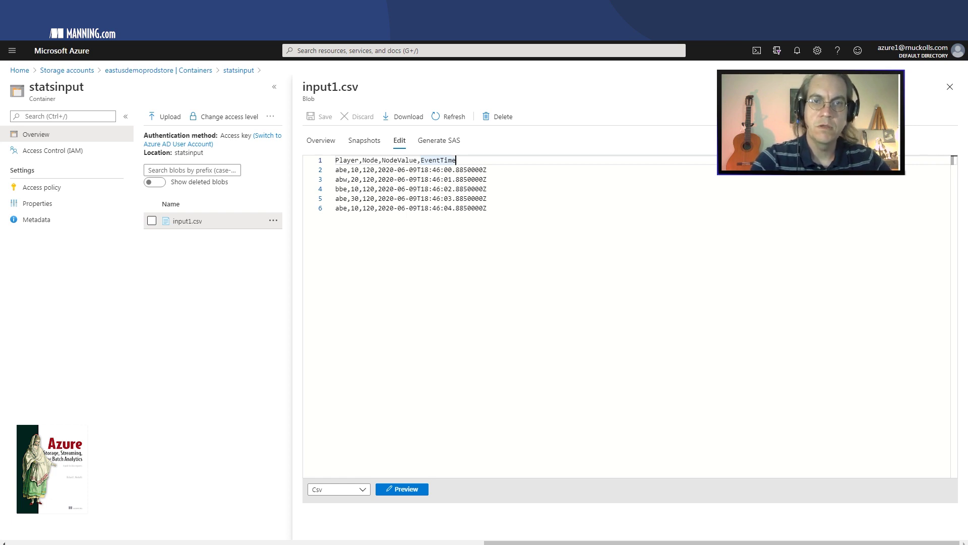
Examine the Player, Node, NodeValue and EventTime values in the first data row of input1.csv, and close the file
left_click(455, 169)
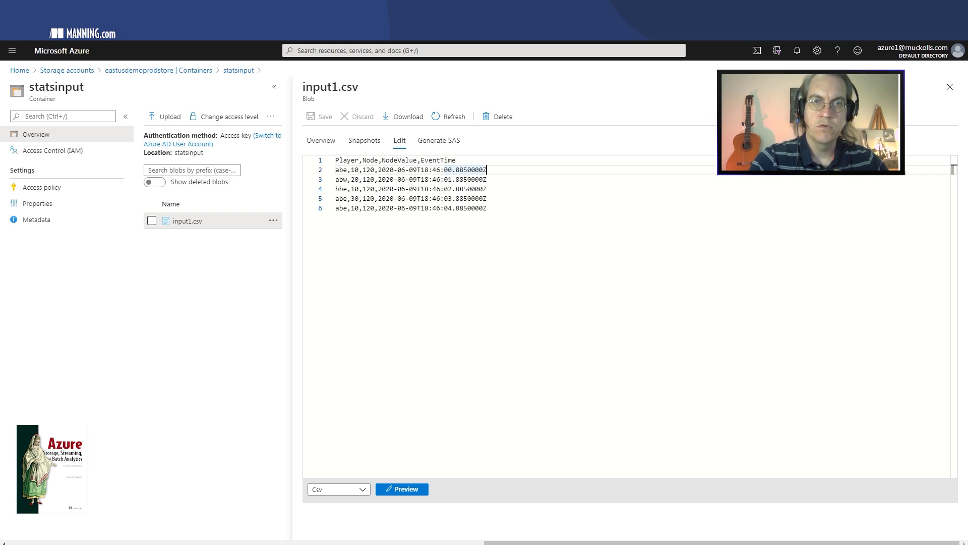
double_click(342, 170)
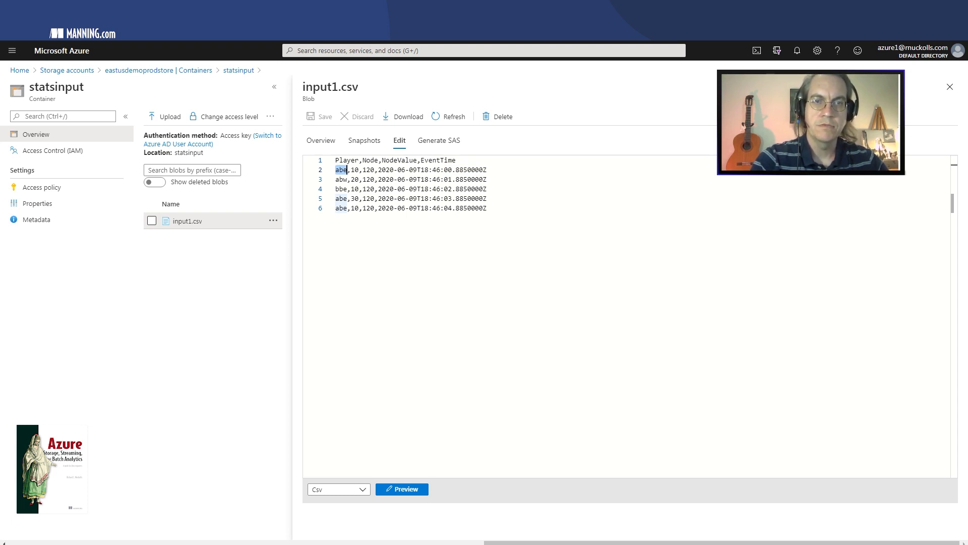
key("Right")
key("Right")
key("Right")
key("Right")
key("Right")
key("Right")
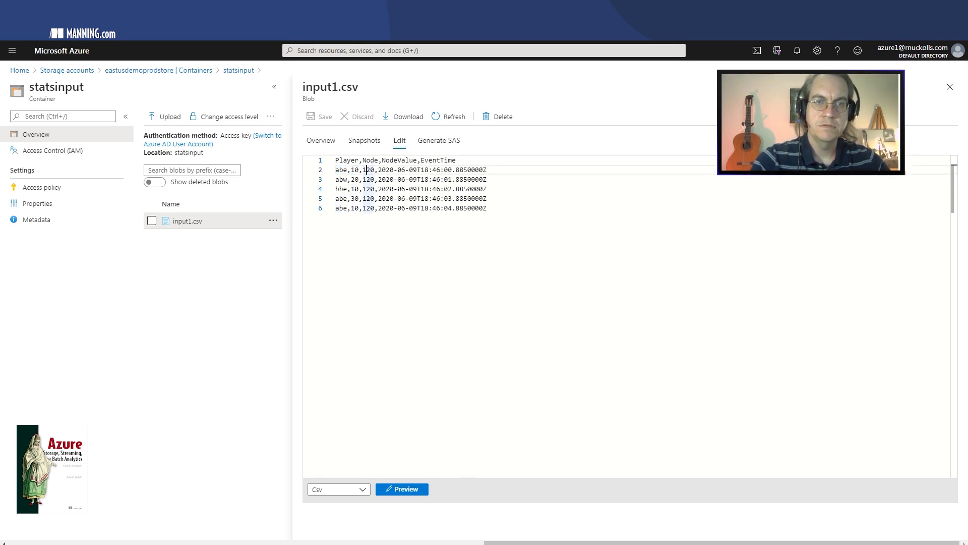
key("Right")
key("Right")
key("Right")
key("Right")
key("Right")
key("Right")
key("Right")
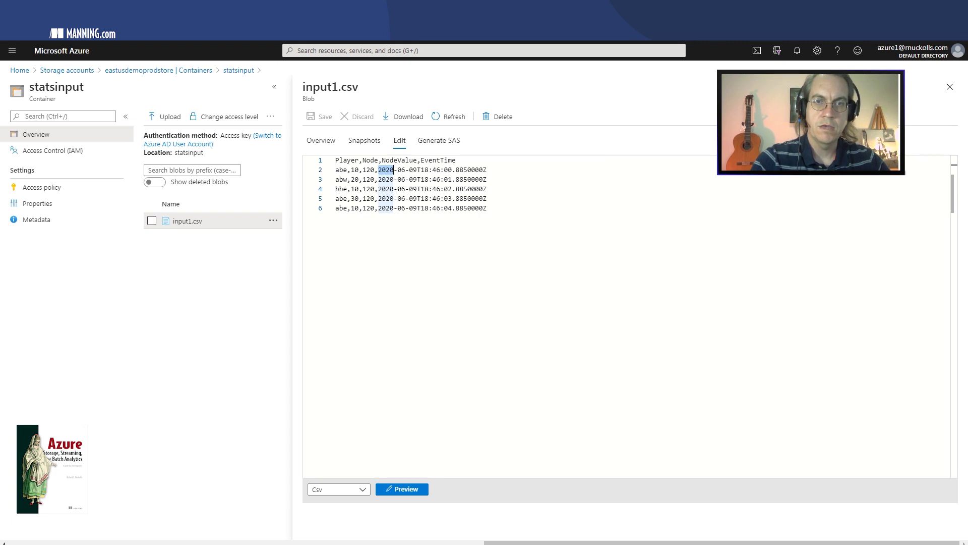
left_click_drag(487, 169, 378, 169)
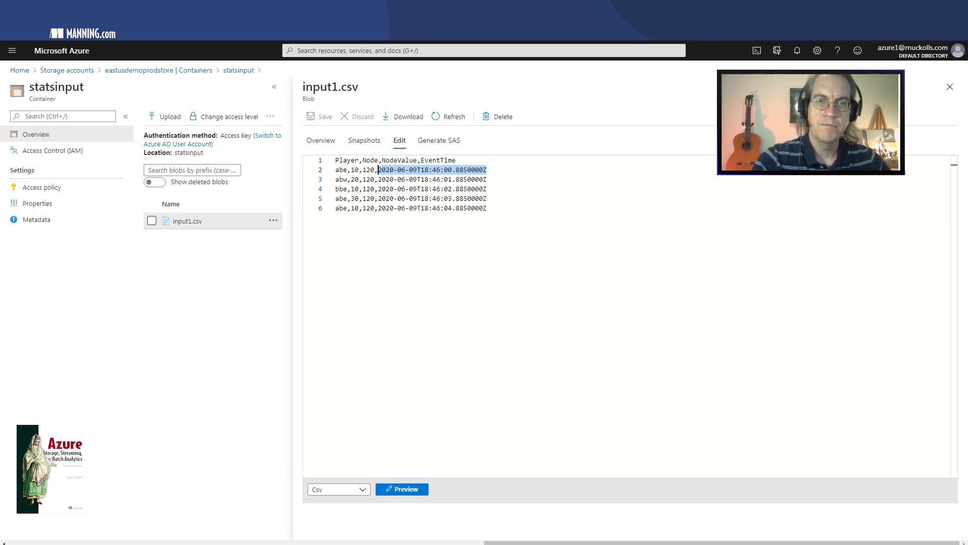
double_click(354, 169)
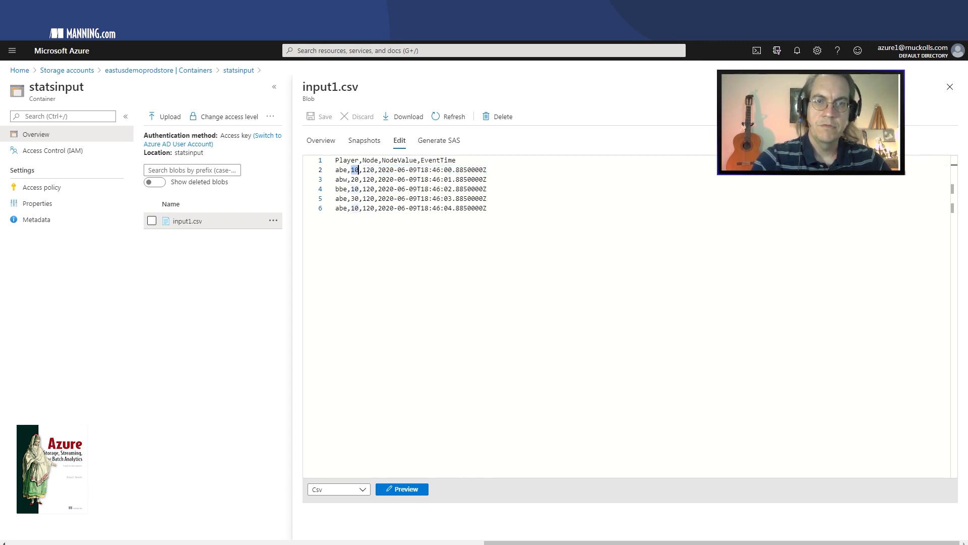
triple_click(340, 170)
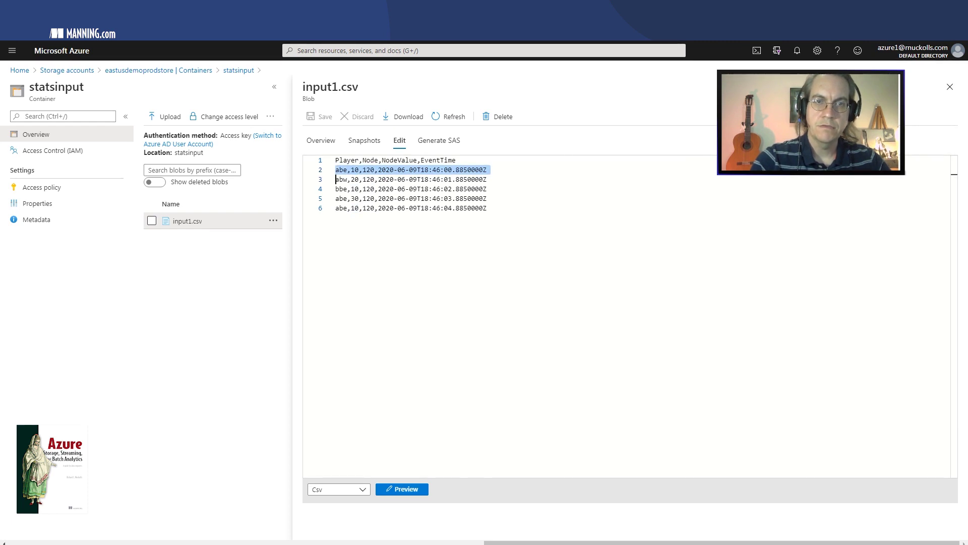
double_click(341, 170)
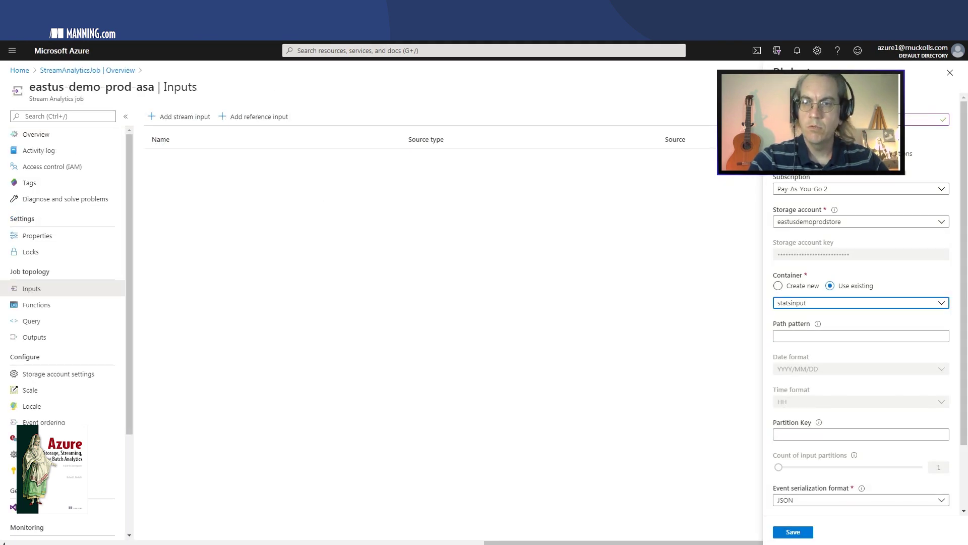
left_click(860, 336)
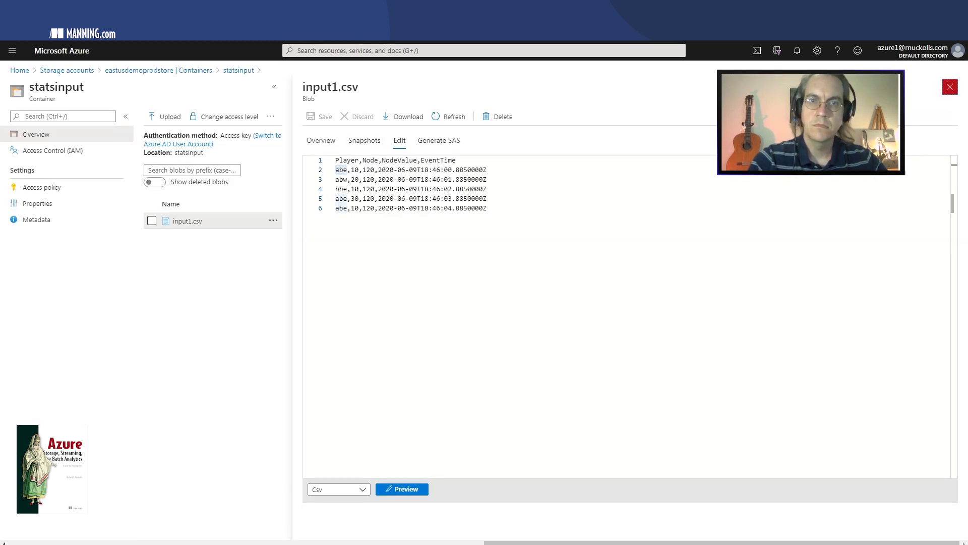
left_click(950, 87)
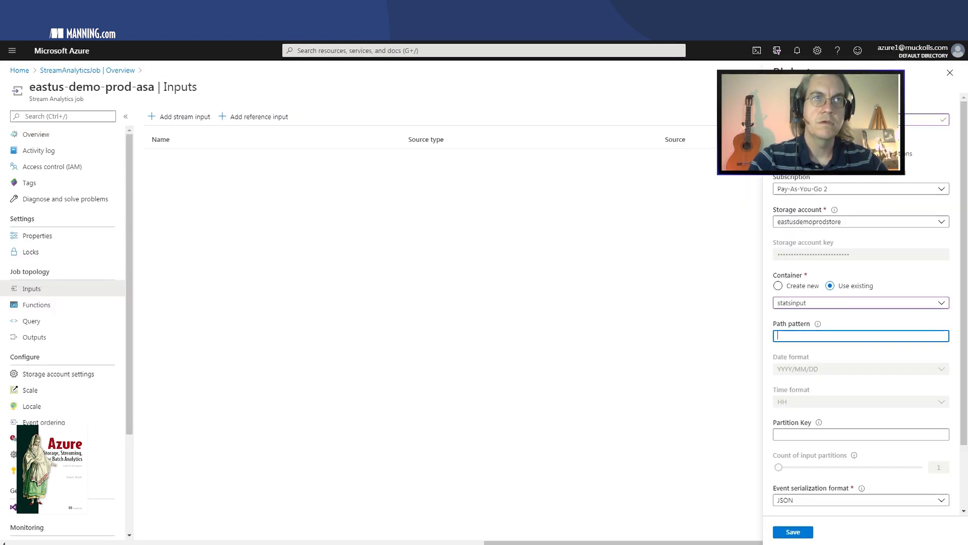
Enter Stats/ as the start of the Blob input's path pattern, trying it with a leading slash as well
mouse_move(817, 324)
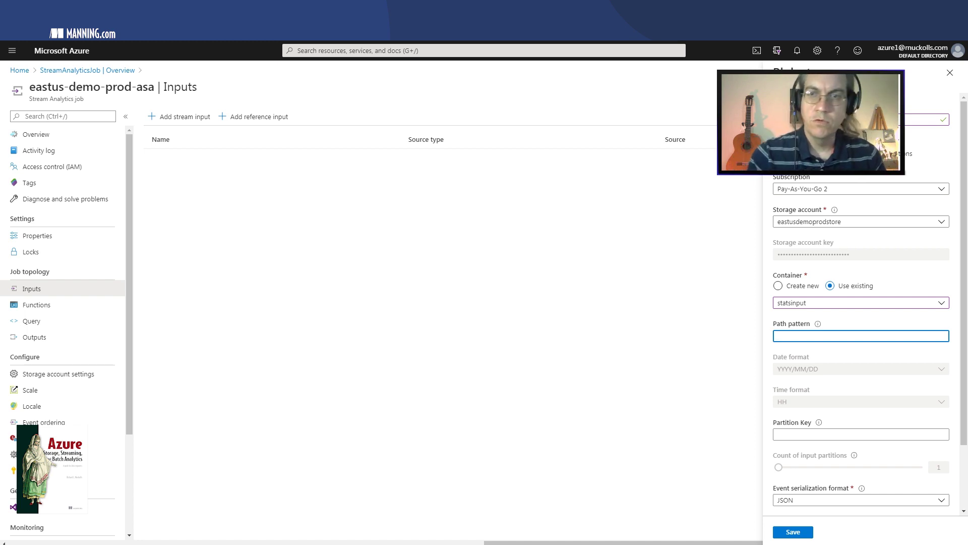
type("Star")
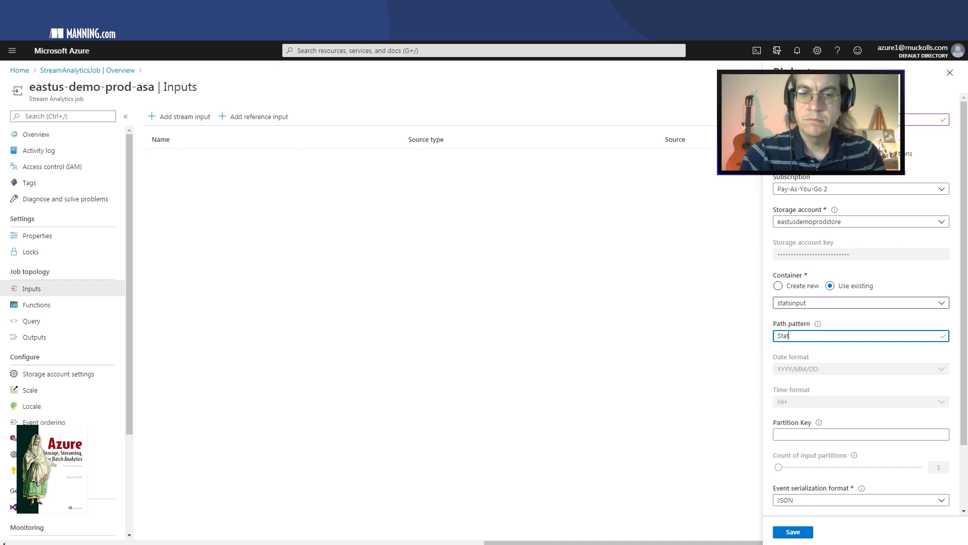
type("s/")
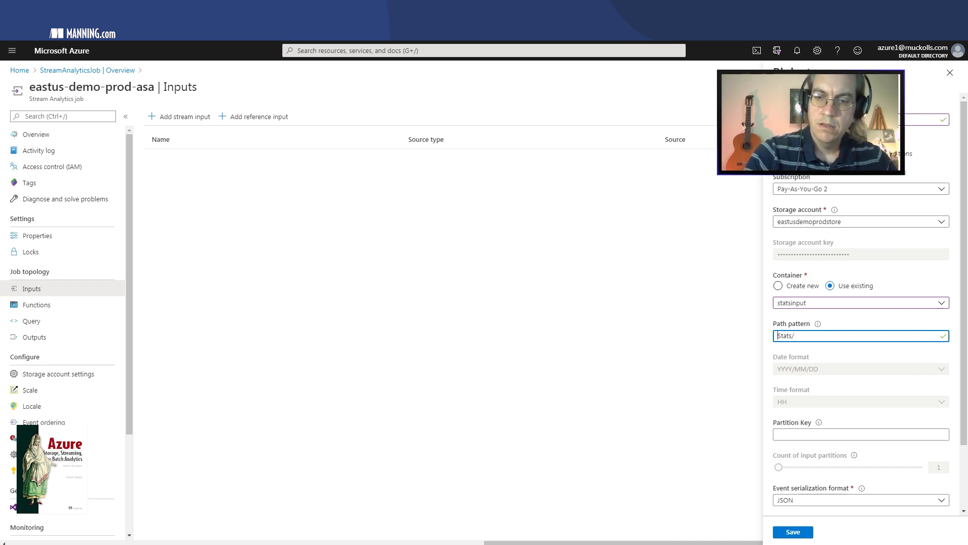
type("/")
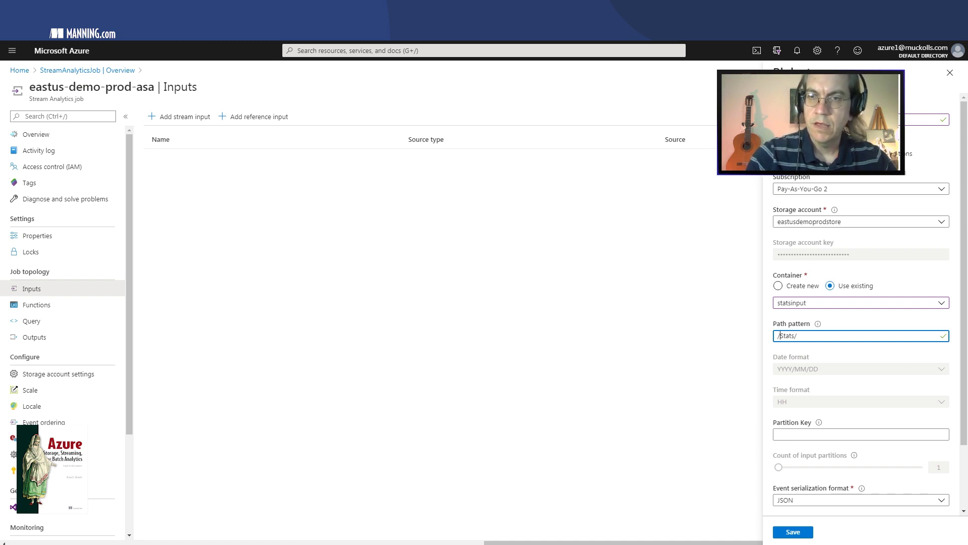
key("BackSpace")
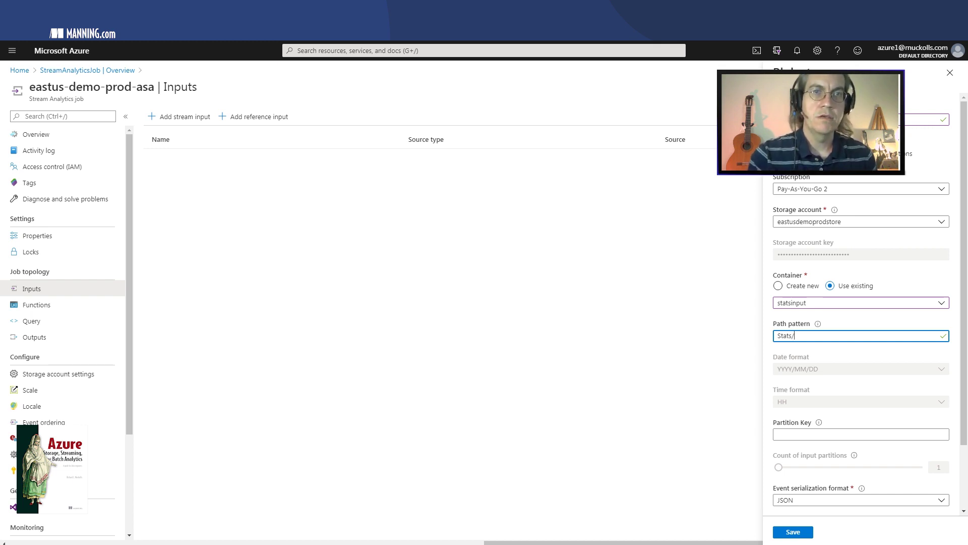
Extend the path pattern to Stats/{date}/{time}, following its help text, and set the date format to YYYY/DD/MM
mouse_move(818, 324)
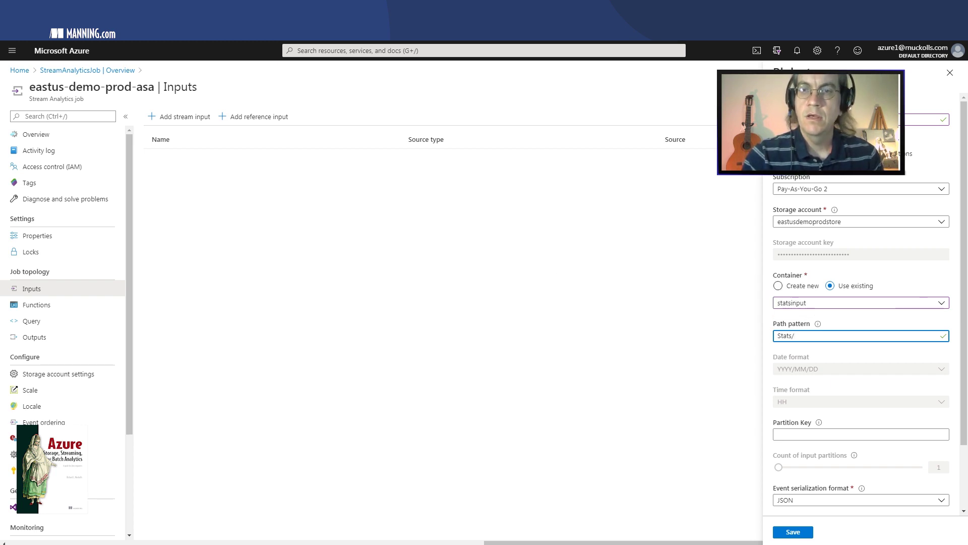
mouse_move(817, 323)
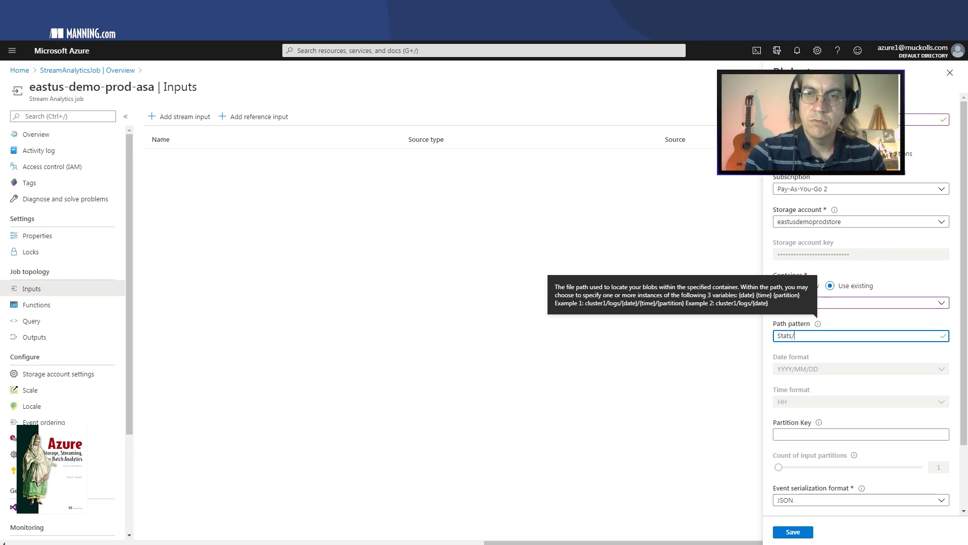
type("da")
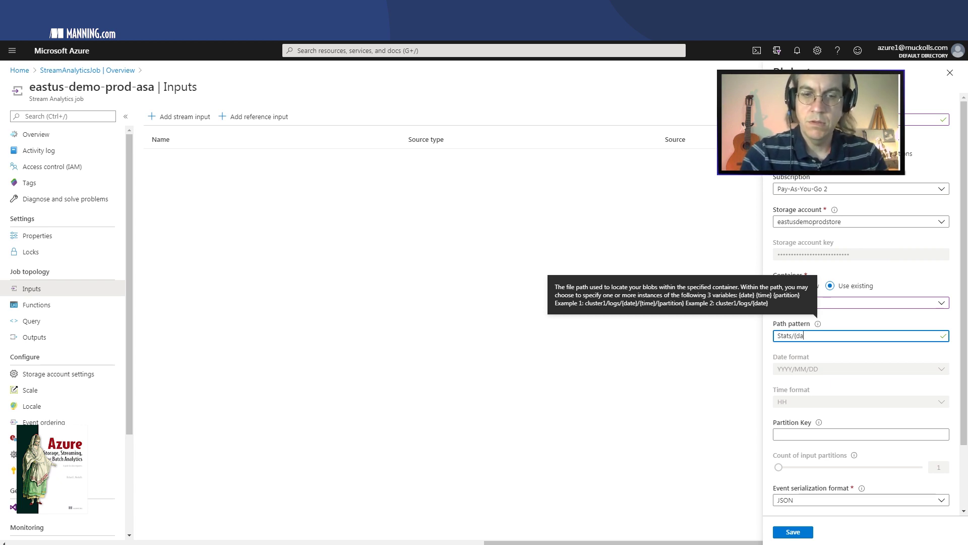
type("te}/")
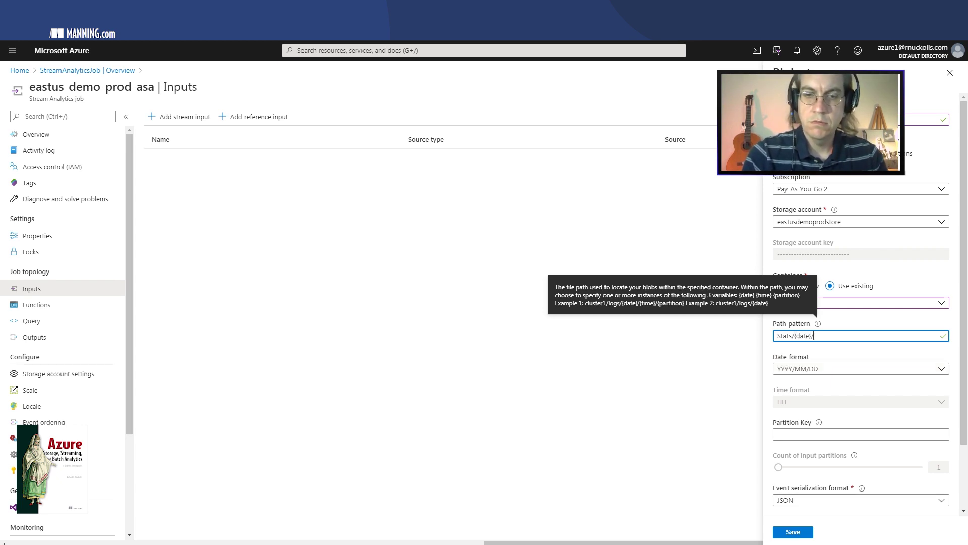
type("{time}")
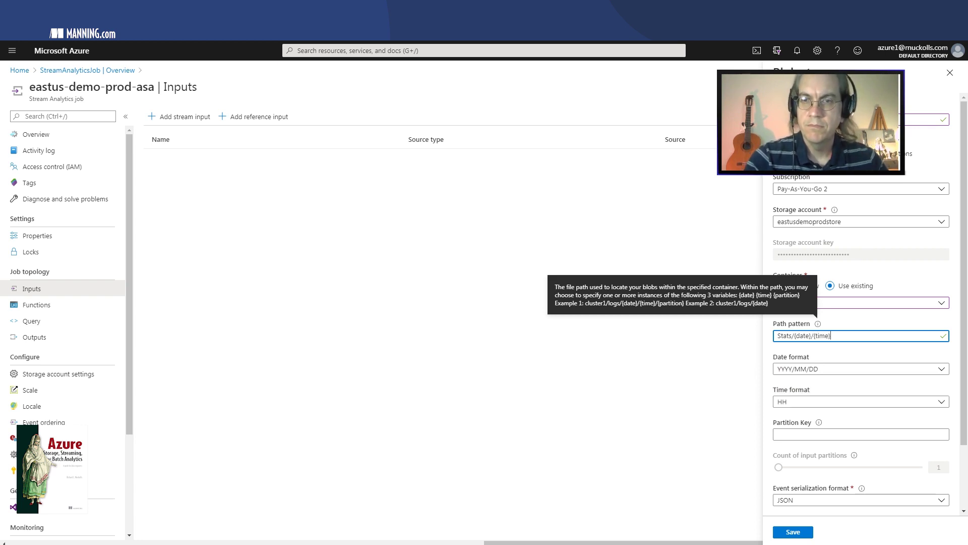
left_click(857, 369)
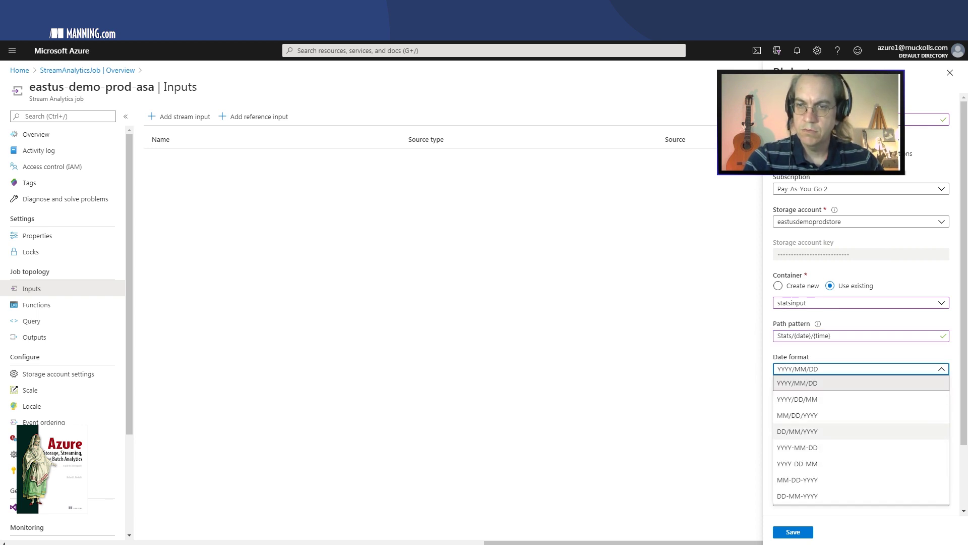
left_click(857, 399)
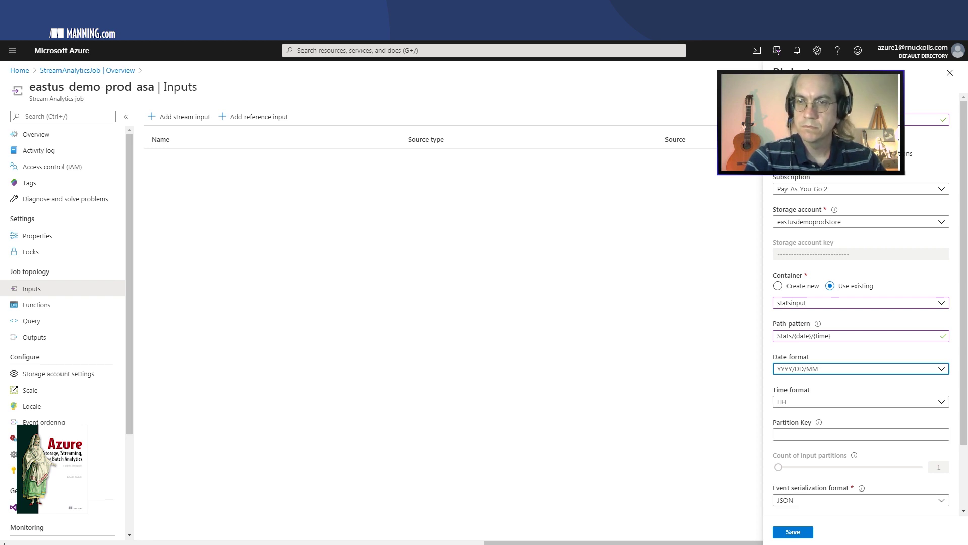
Clear the Blob input's path pattern and replace it with input
left_click(857, 336)
key("BackSpace")
key("BackSpace")
key("BackSpace")
key("BackSpace")
key("BackSpace")
key("BackSpace")
key("BackSpace")
key("BackSpace")
key("BackSpace")
key("BackSpace")
key("BackSpace")
key("BackSpace")
key("BackSpace")
key("BackSpace")
key("BackSpace")
key("BackSpace")
key("BackSpace")
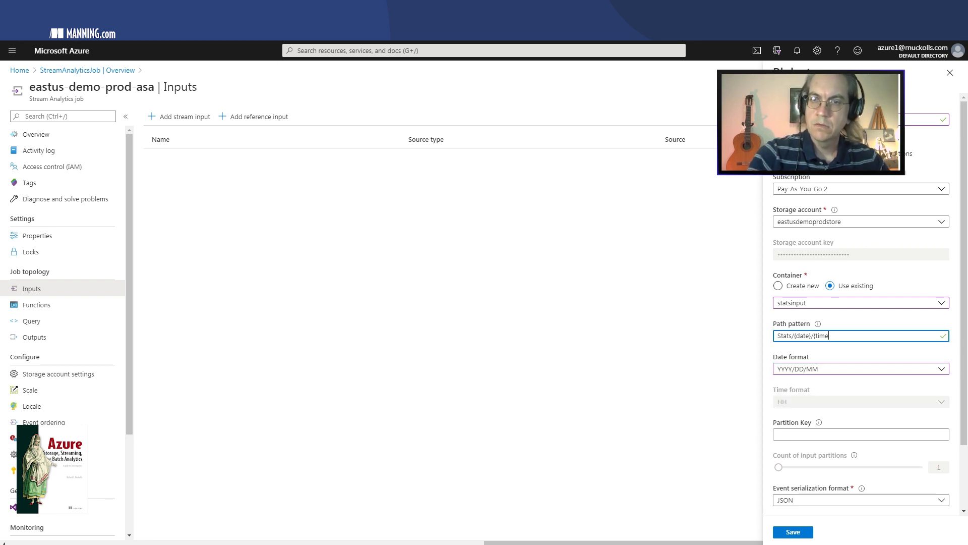
key("BackSpace")
key("BackSpace")
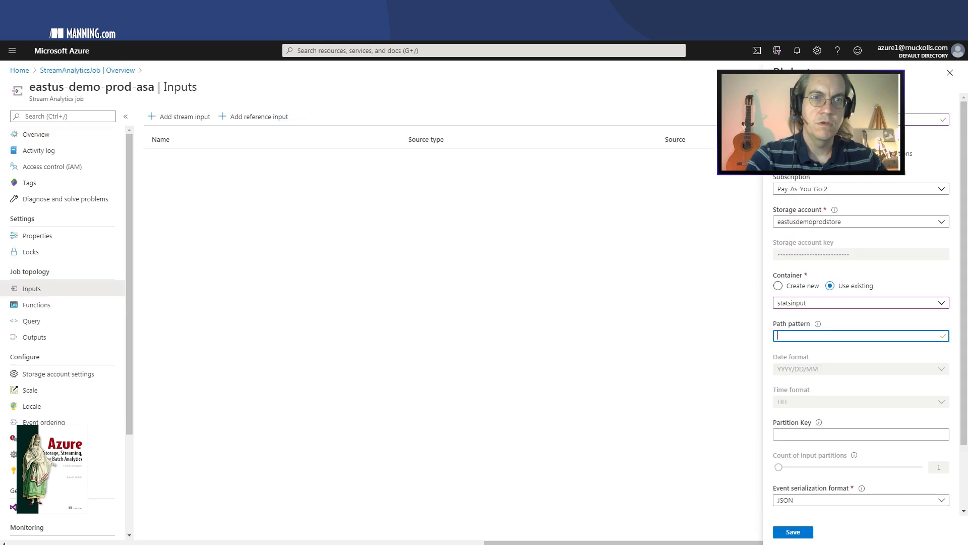
type("input")
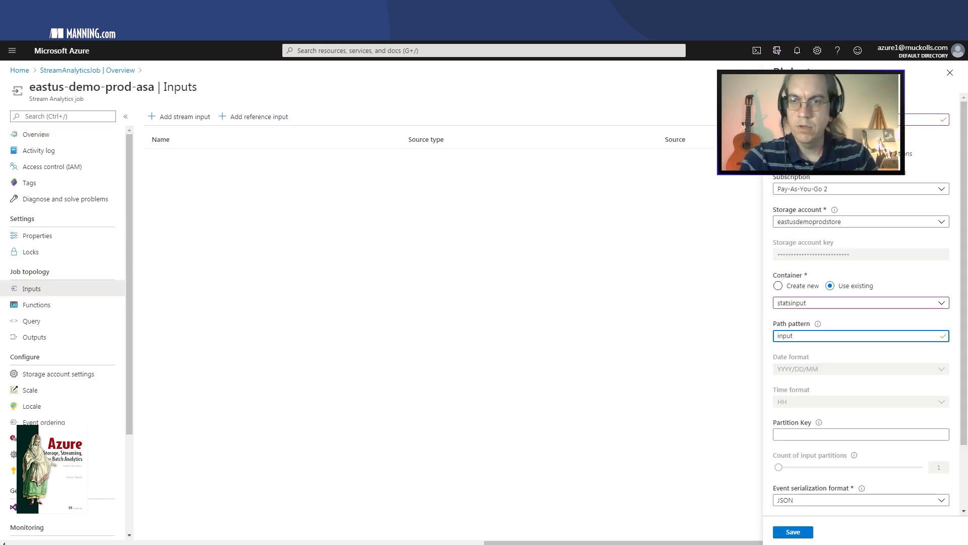
type("*")
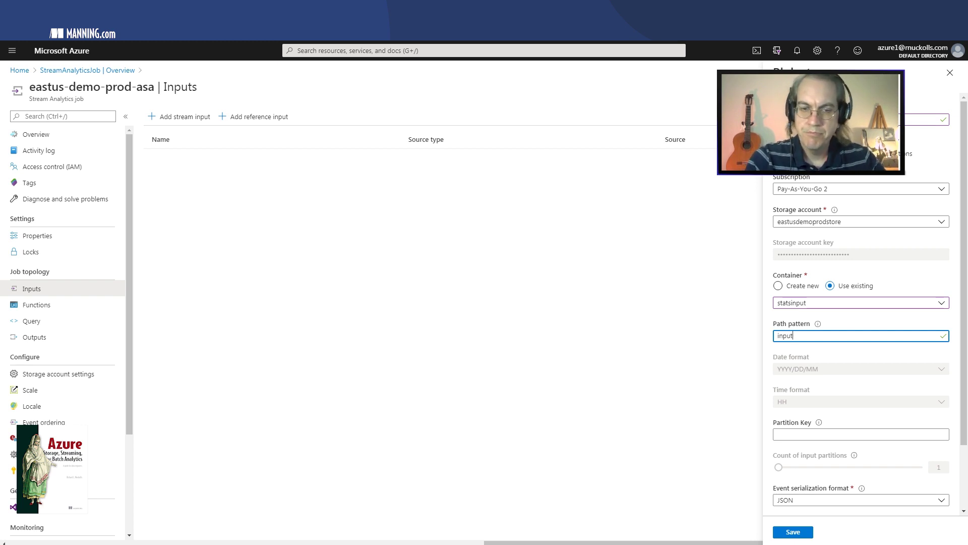
Try input* as the Blob input's path pattern, and clear the path pattern completely
type("*")
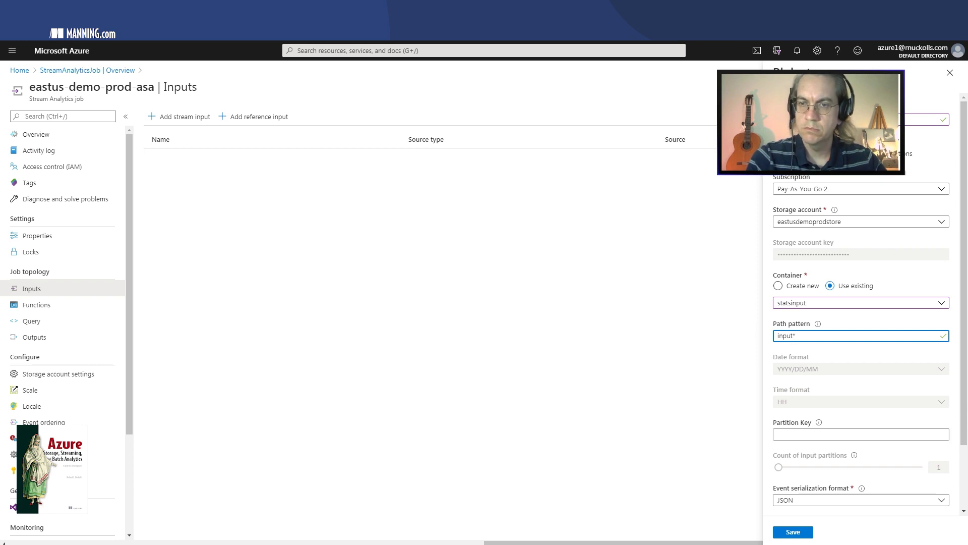
key("BackSpace")
key("BackSpace")
key("BackSpace")
key("BackSpace")
key("BackSpace")
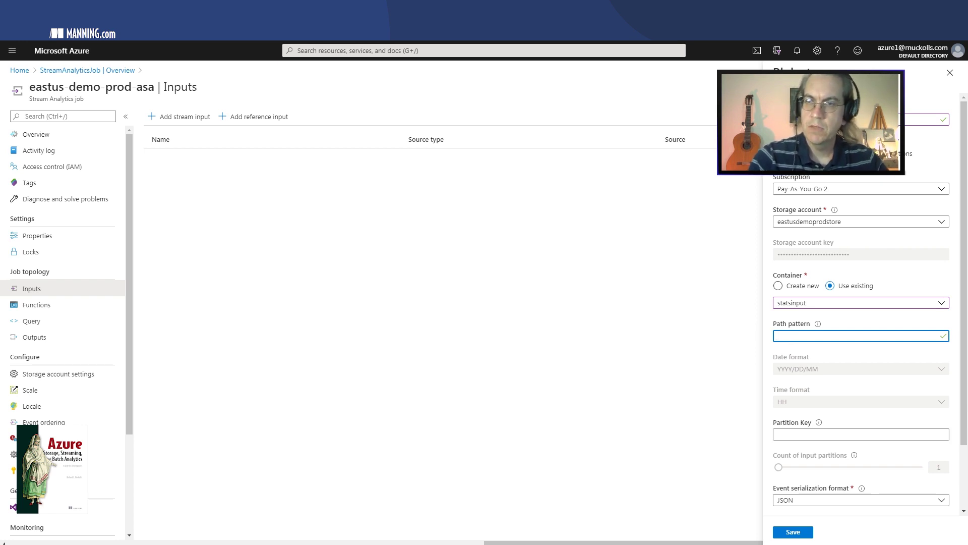
Set the event serialization format to CSV, switching back to JSON once to compare before choosing CSV again
scroll(861, 353, "down", 2)
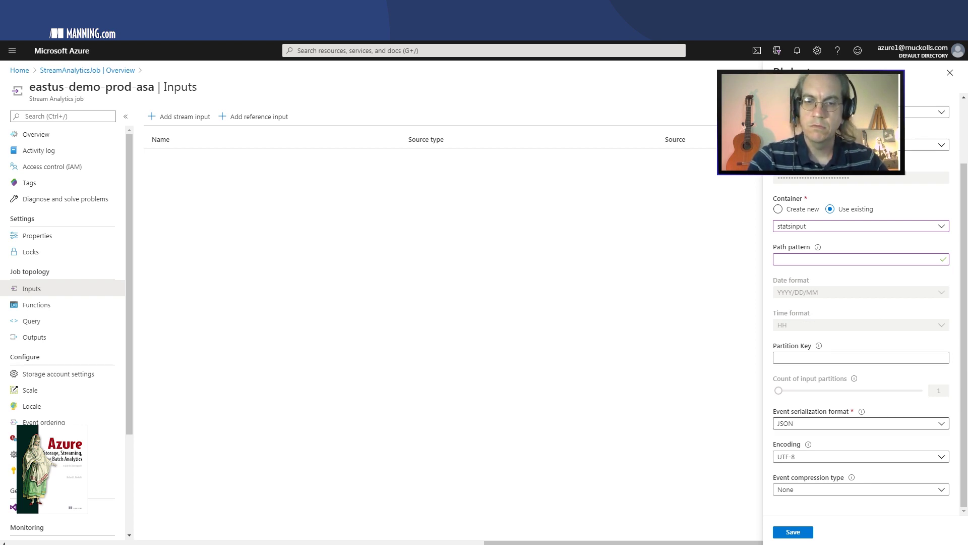
left_click(857, 423)
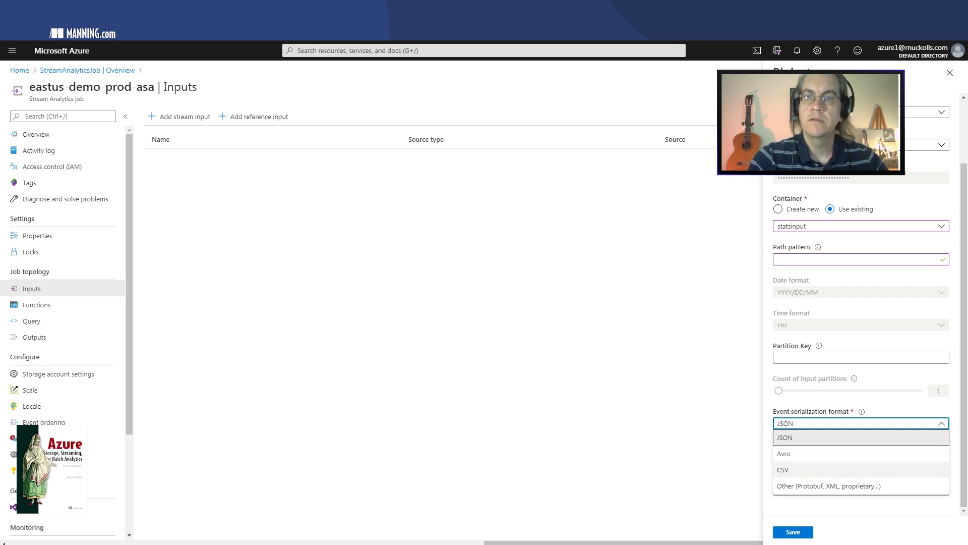
left_click(806, 469)
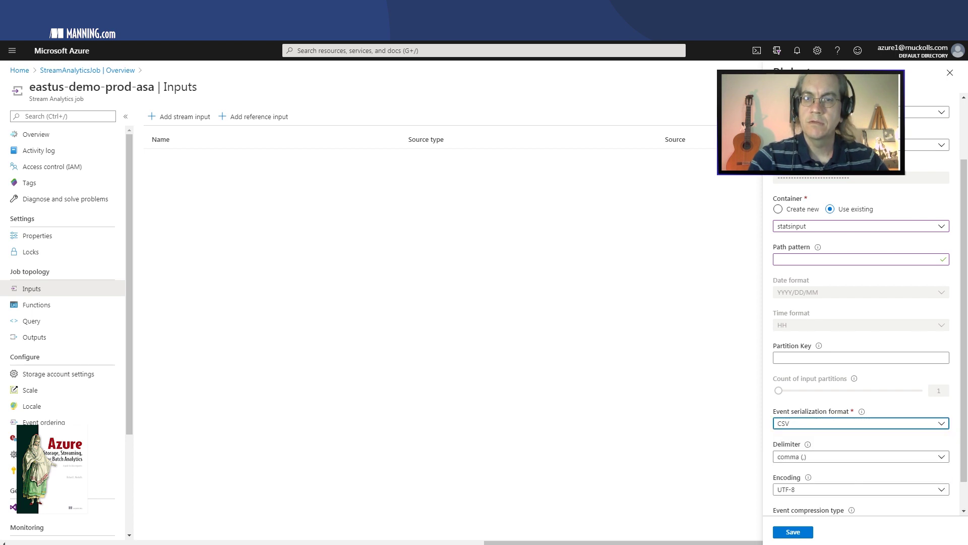
left_click(831, 423)
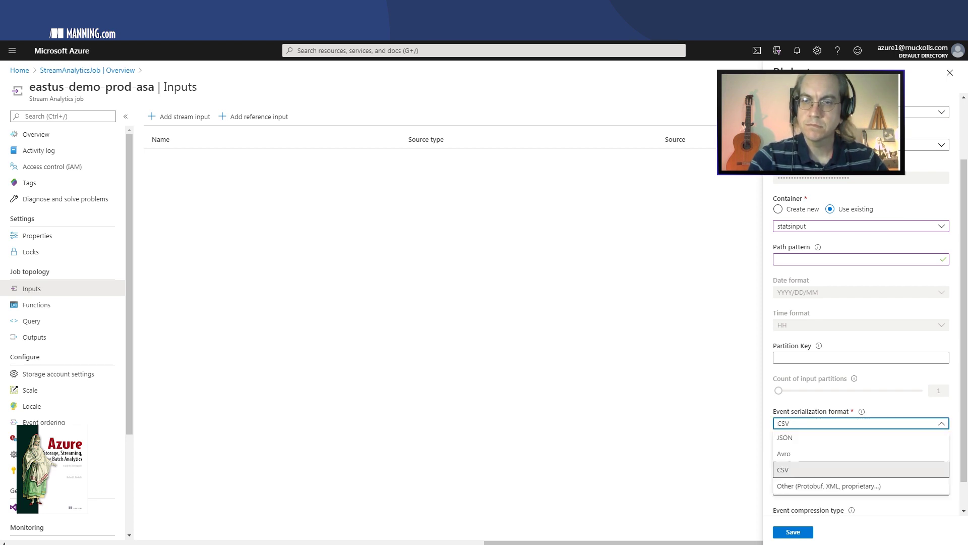
left_click(807, 437)
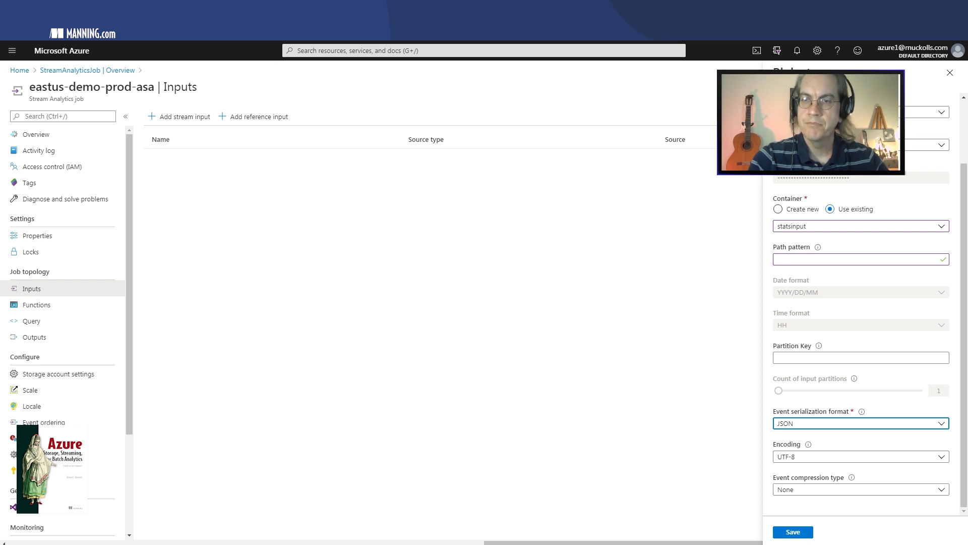
key("Return")
key("Down")
key("Down")
key("Return")
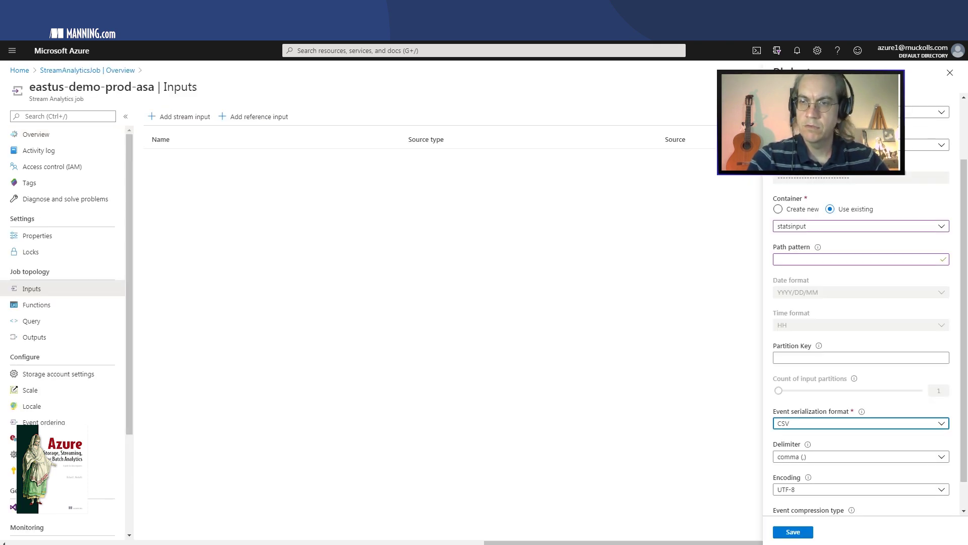
Choose comma as the CSV delimiter and UTF-8 as the encoding
scroll(862, 313, "down", 1)
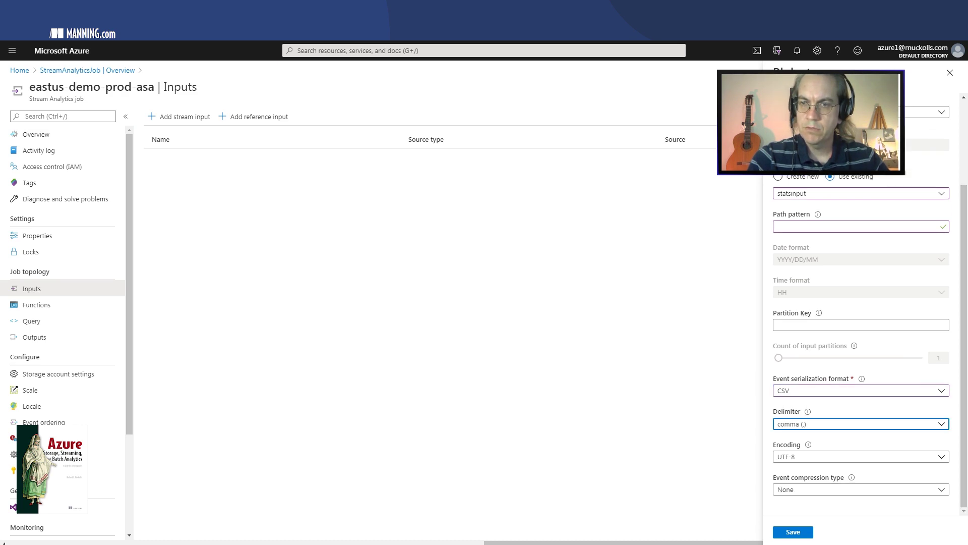
left_click(857, 424)
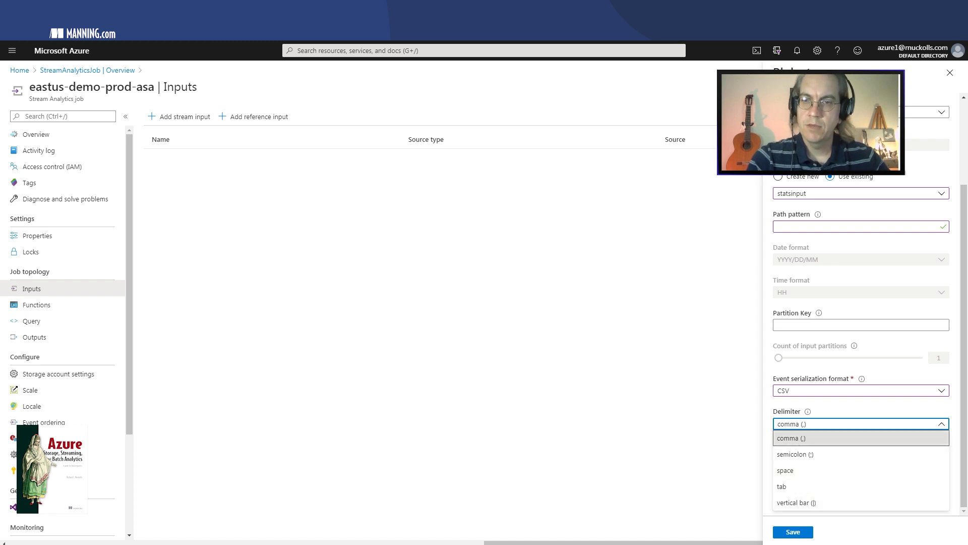
left_click(791, 438)
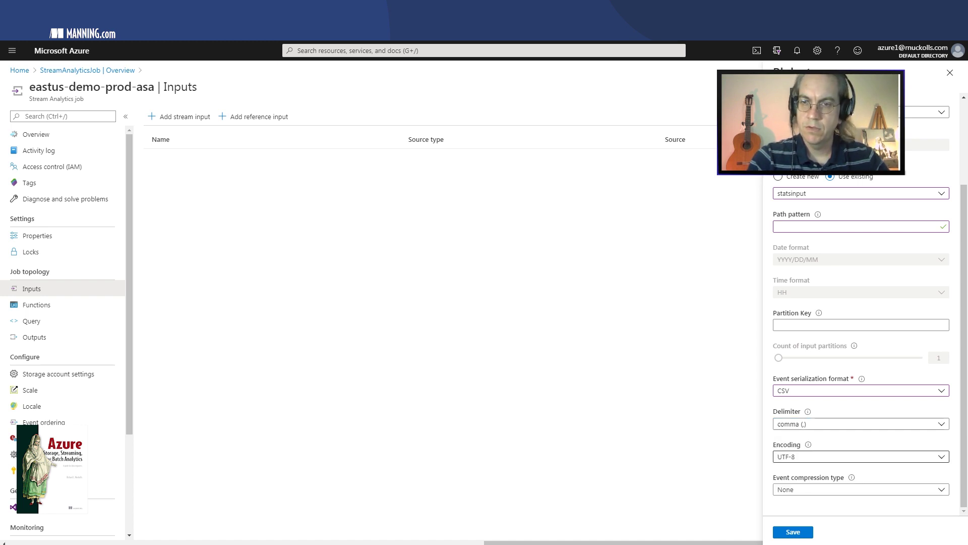
left_click(806, 456)
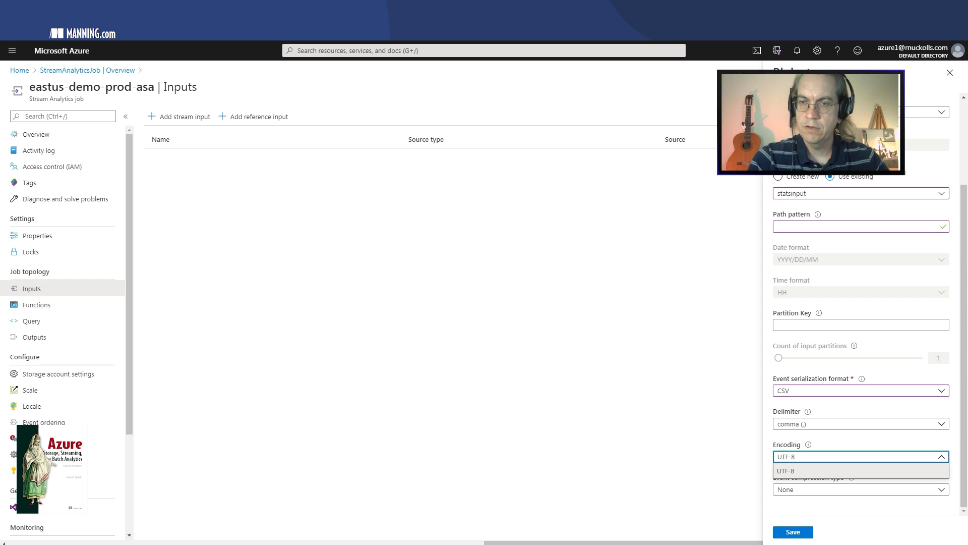
key("Return")
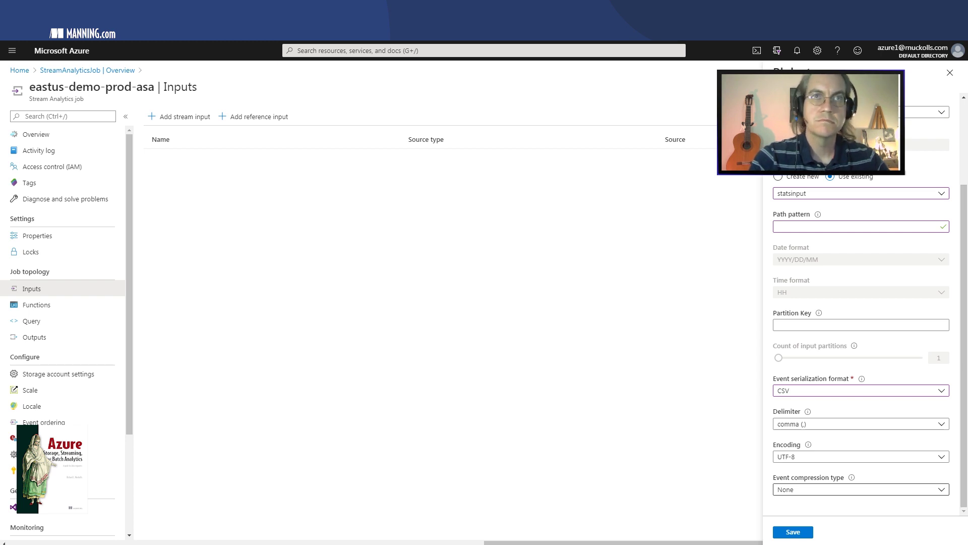
Review the event compression types, keep None, and save the Blob input in-blob-stats
left_click(858, 489)
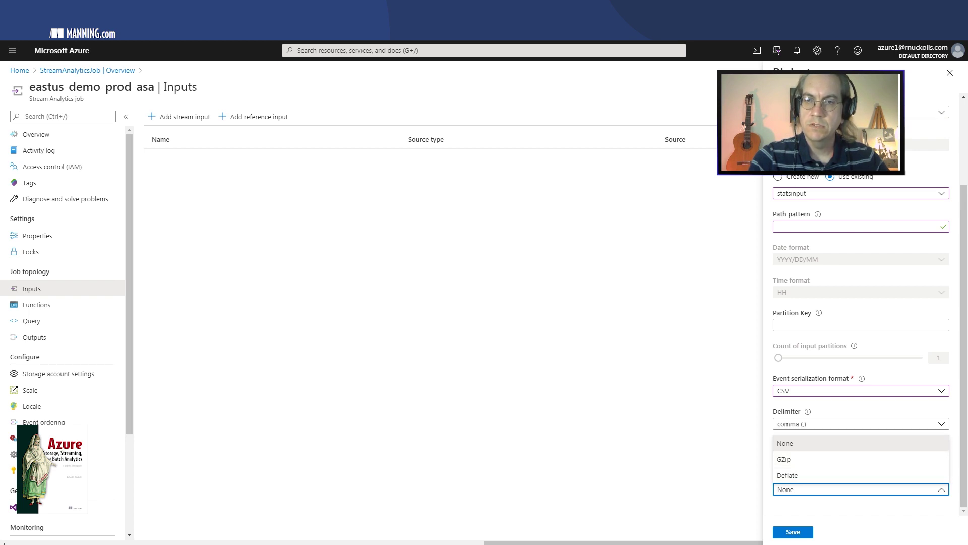
key("Escape")
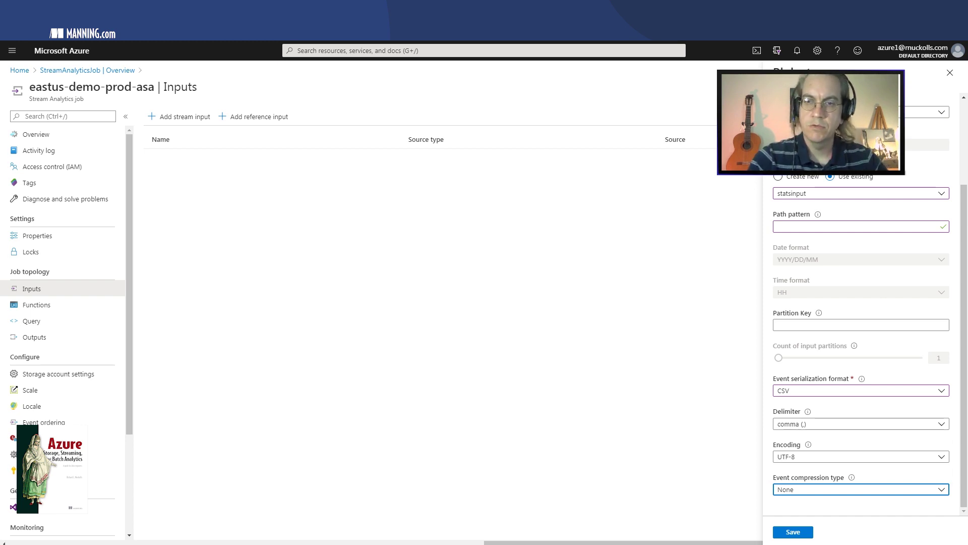
key("Return")
key("Down")
key("Up")
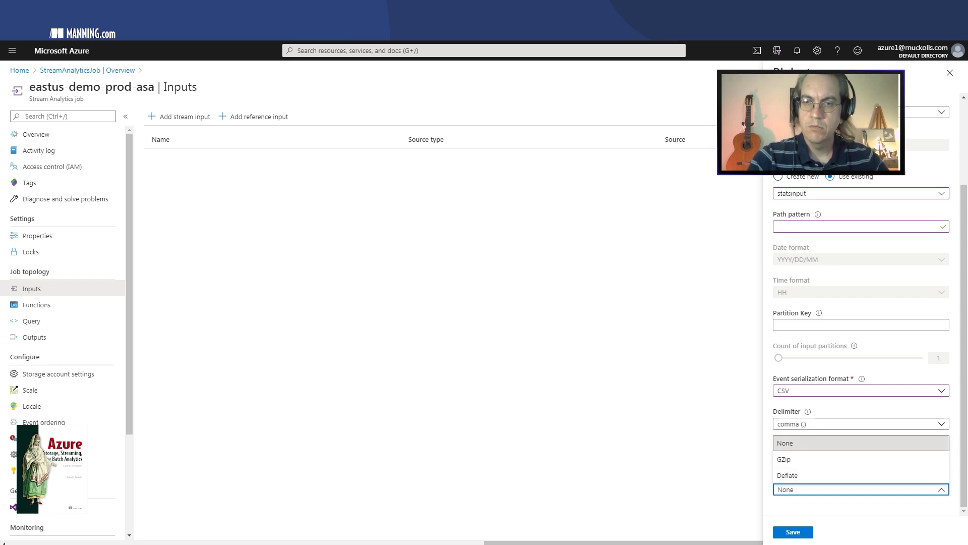
key("Return")
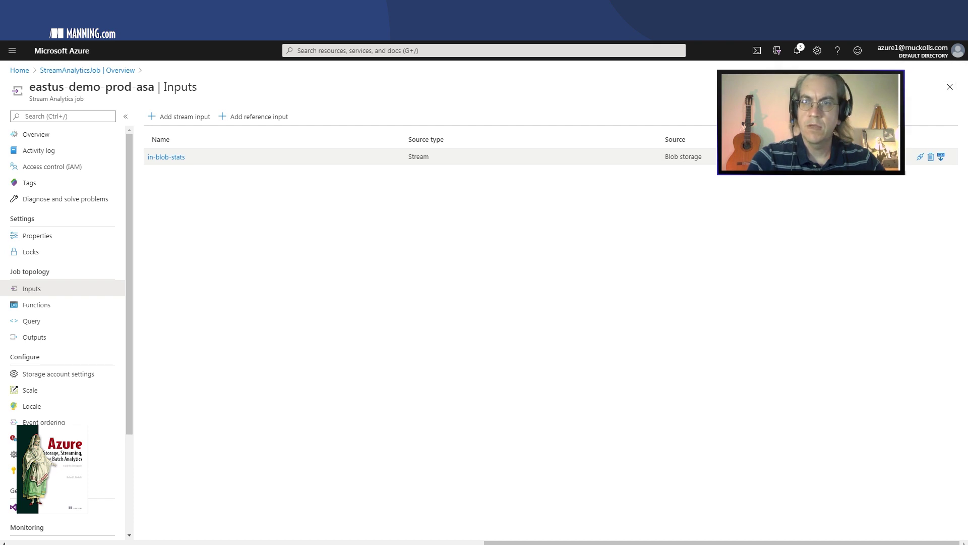
Open data sampling for in-blob-stats, and refresh the statsinput container to check when input1.csv was modified
left_click(941, 157)
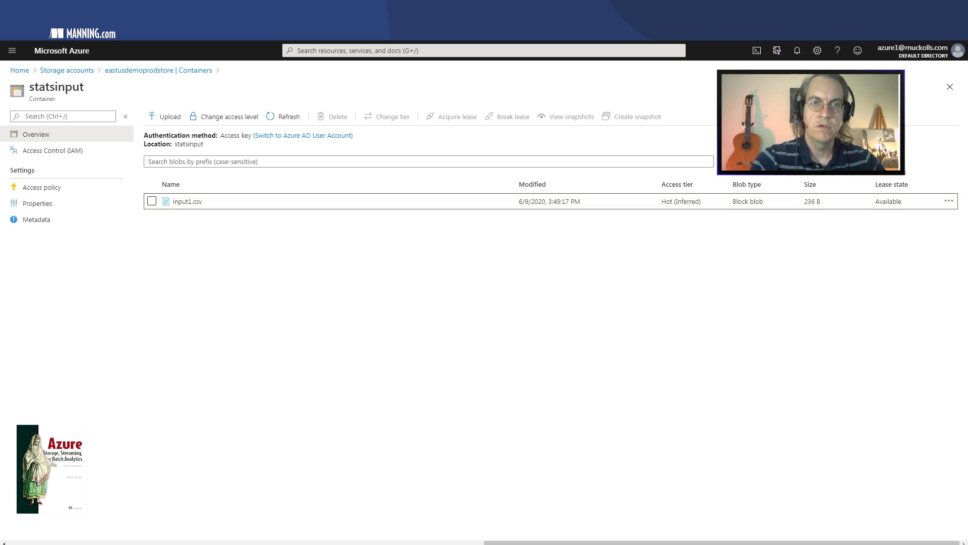
left_click(283, 116)
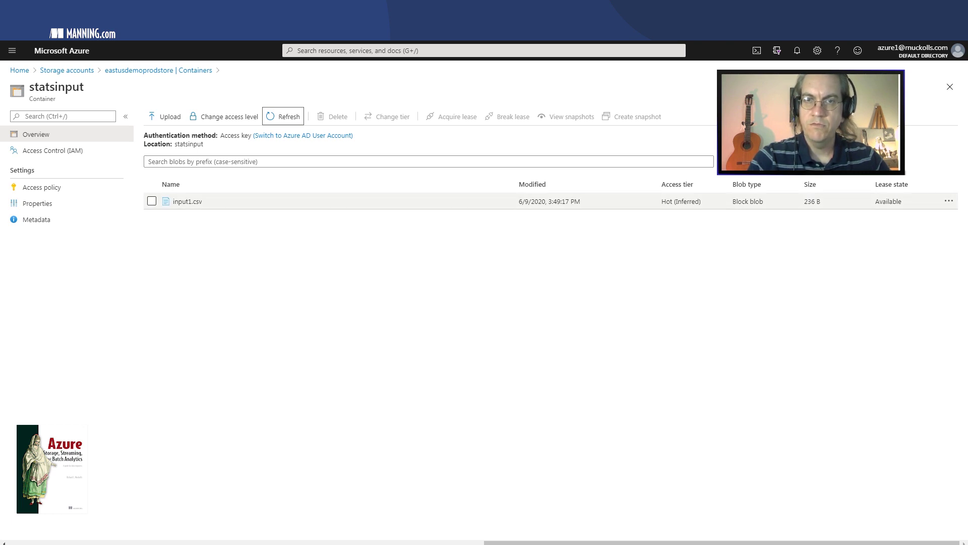
scroll(484, 302, "left", 3)
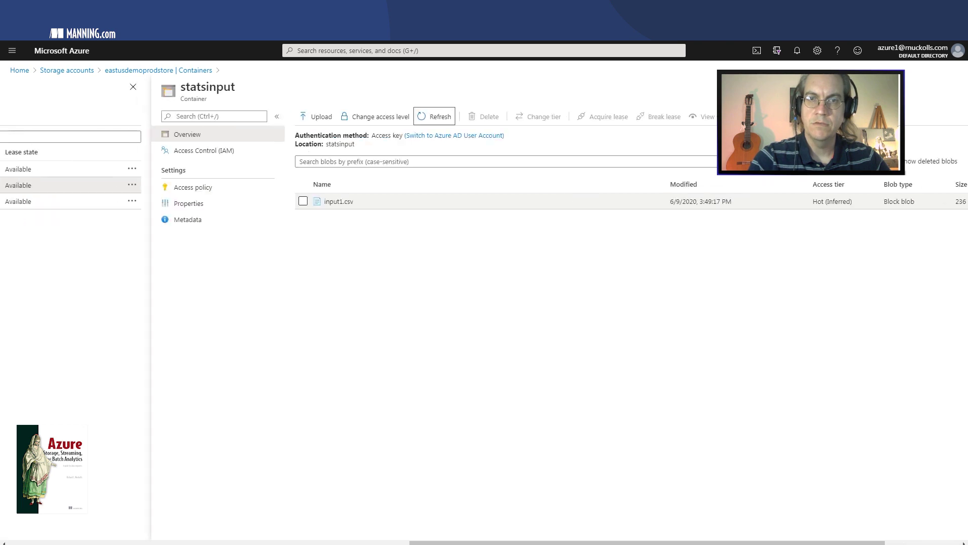
scroll(484, 303, "right", 3)
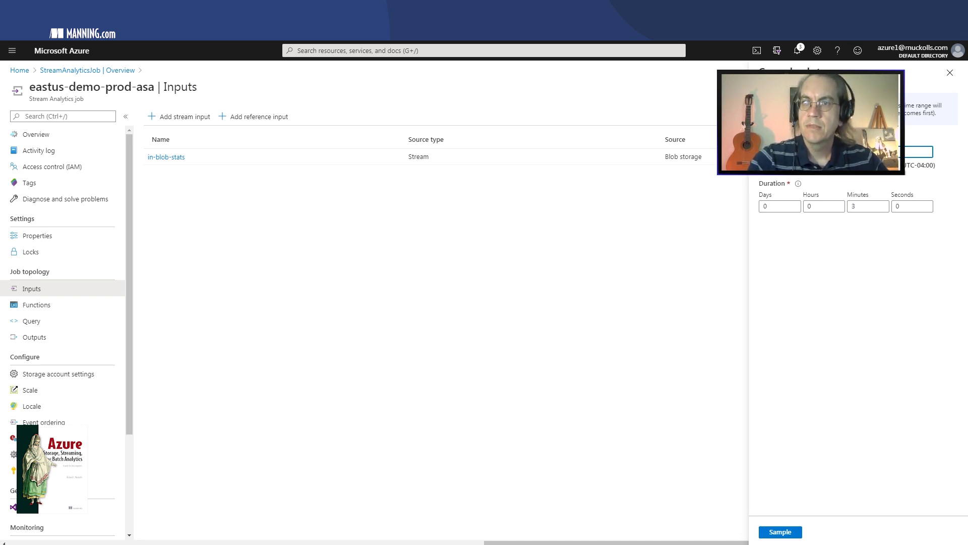
Sample data from in-blob-stats with a duration of 0 days, 0 hours, 3 minutes and 0 seconds
left_click(780, 206)
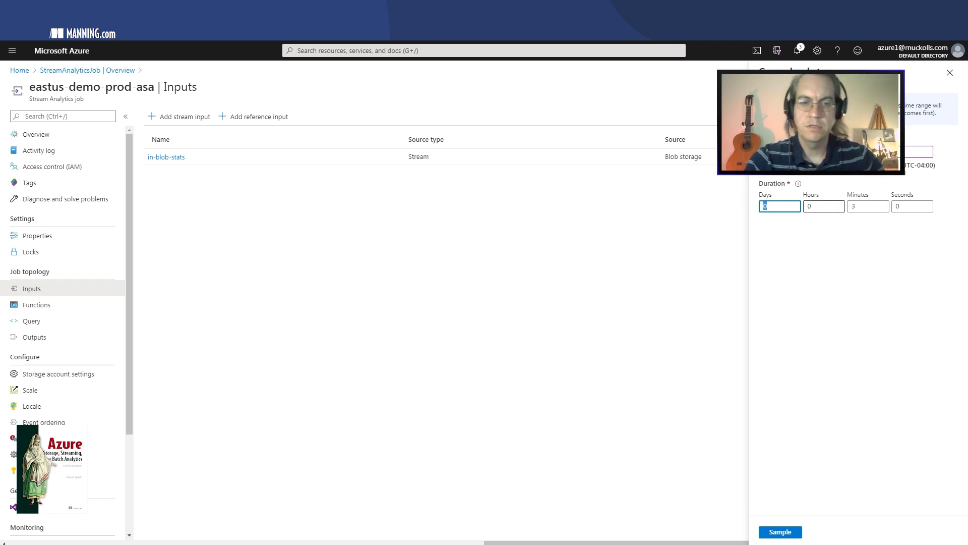
key("Tab")
key("Tab")
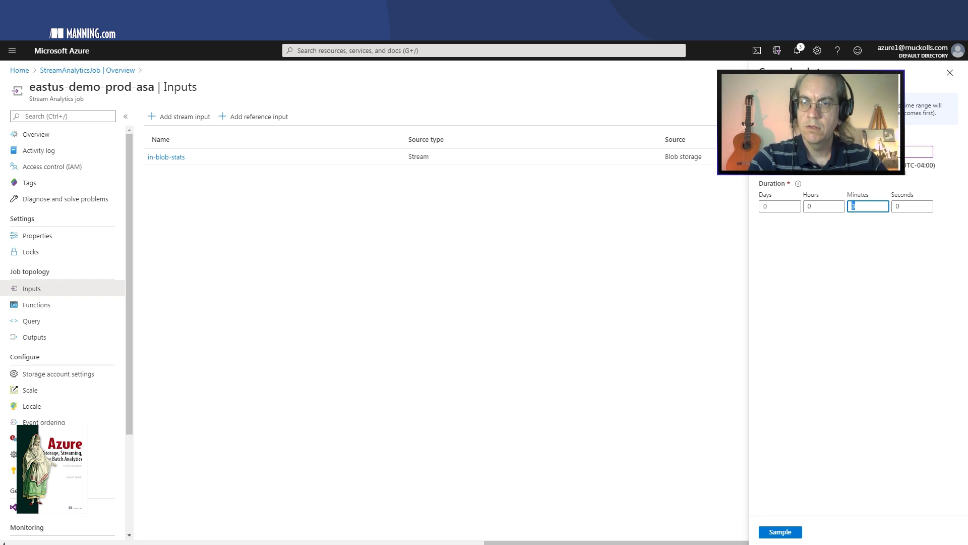
key("Return")
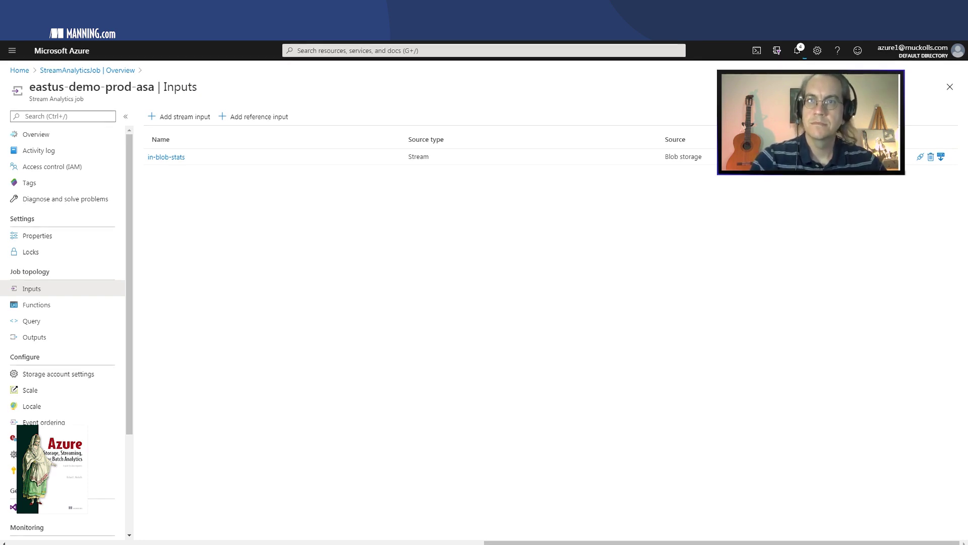
Read the sampling notification for in-blob-stats, and open the upload form of the statsinput container
left_click(798, 51)
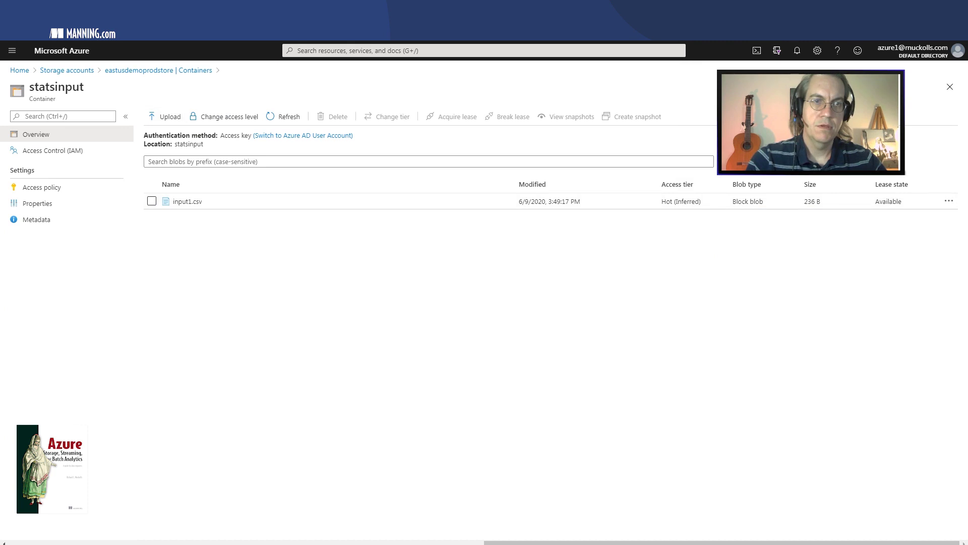
left_click(165, 117)
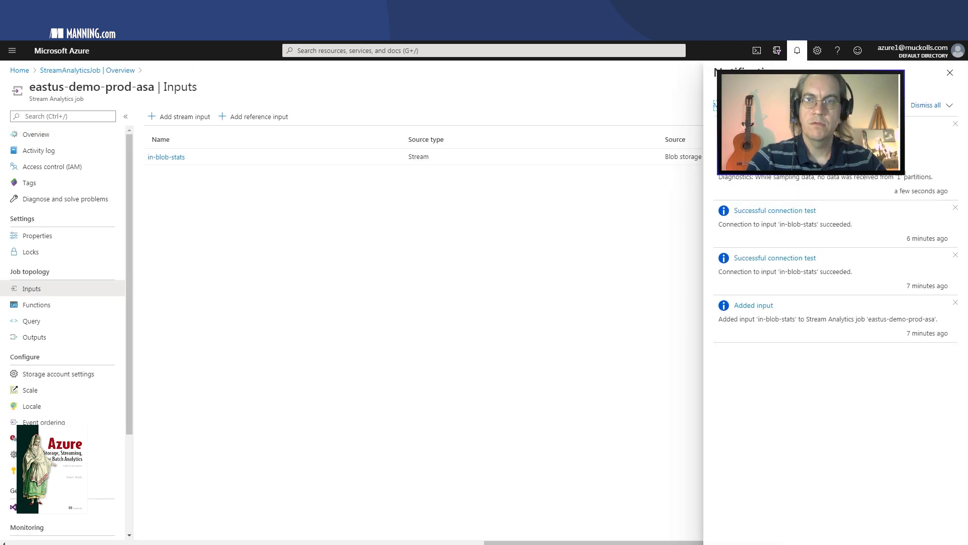
left_click(797, 51)
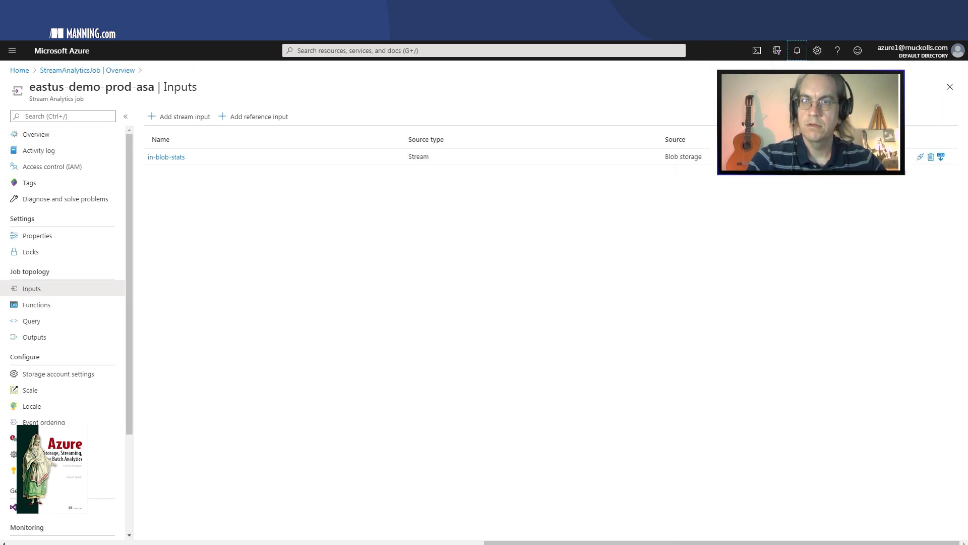
Rerun data sampling for in-blob-stats, reviewing its start time and using a 3-minute duration
left_click(940, 157)
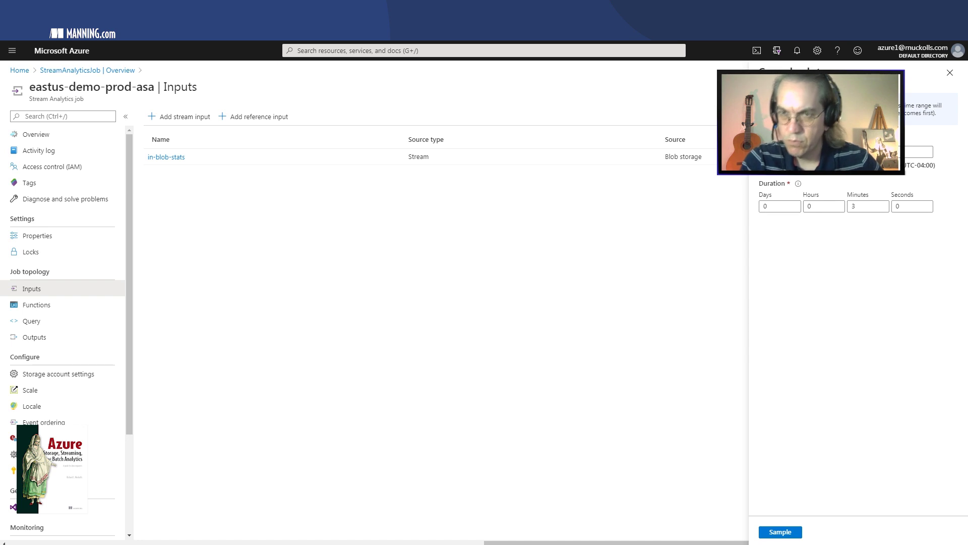
left_click(918, 152)
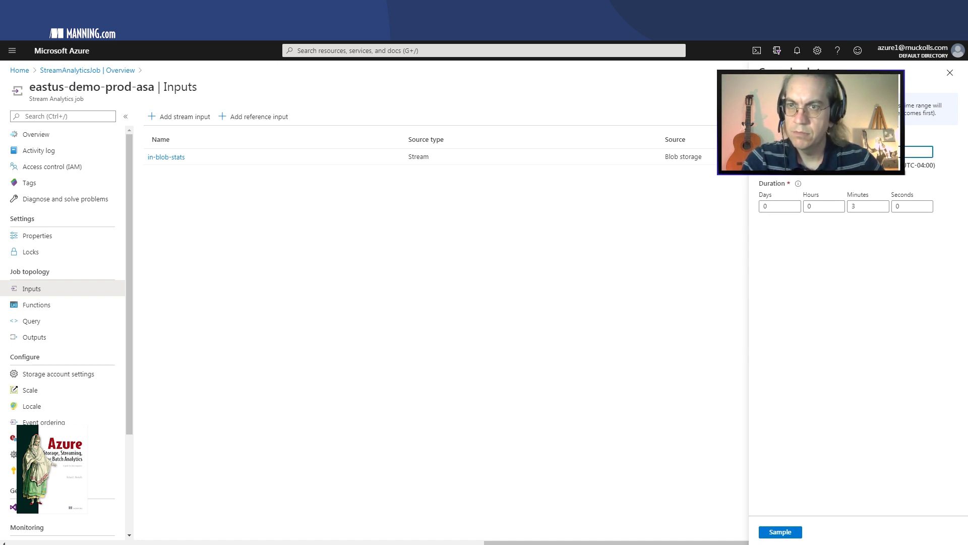
double_click(868, 206)
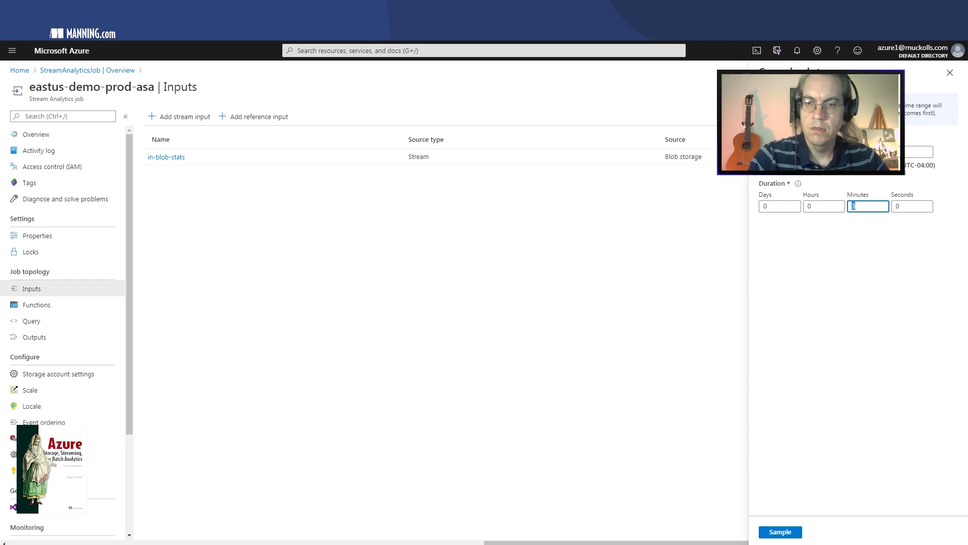
left_click(918, 152)
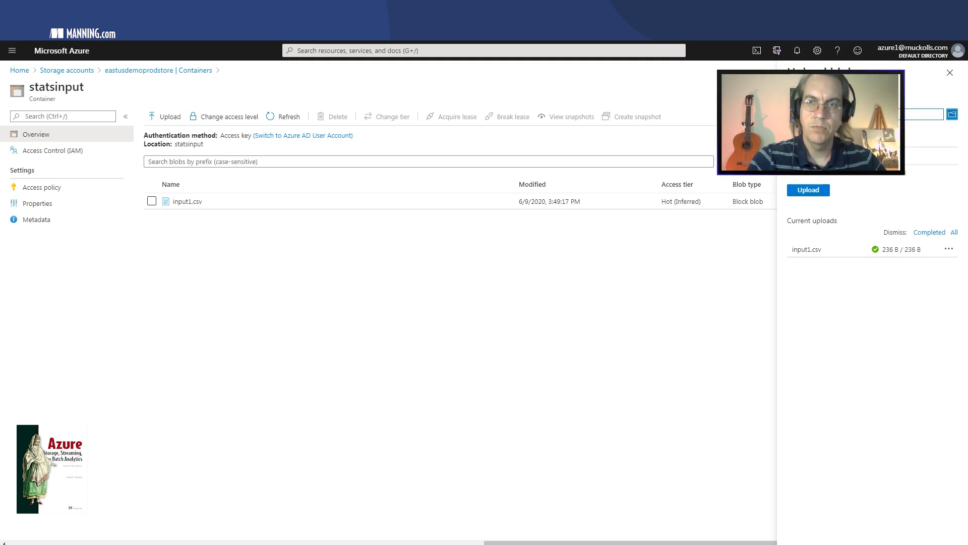
key("Return")
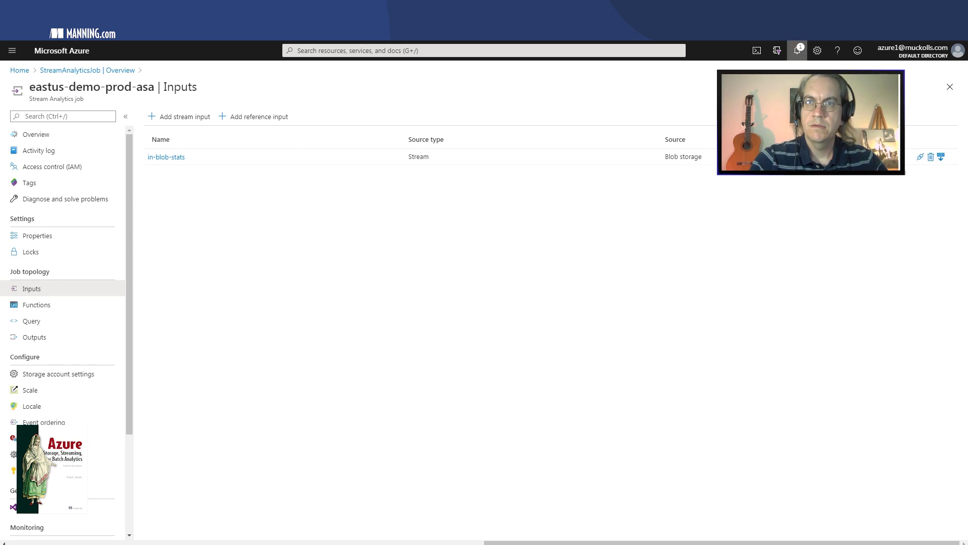
Check the sampling notifications, and rerun data sampling for in-blob-stats with a duration of 0 days, 0 hours, 55 minutes and 0 seconds
left_click(796, 50)
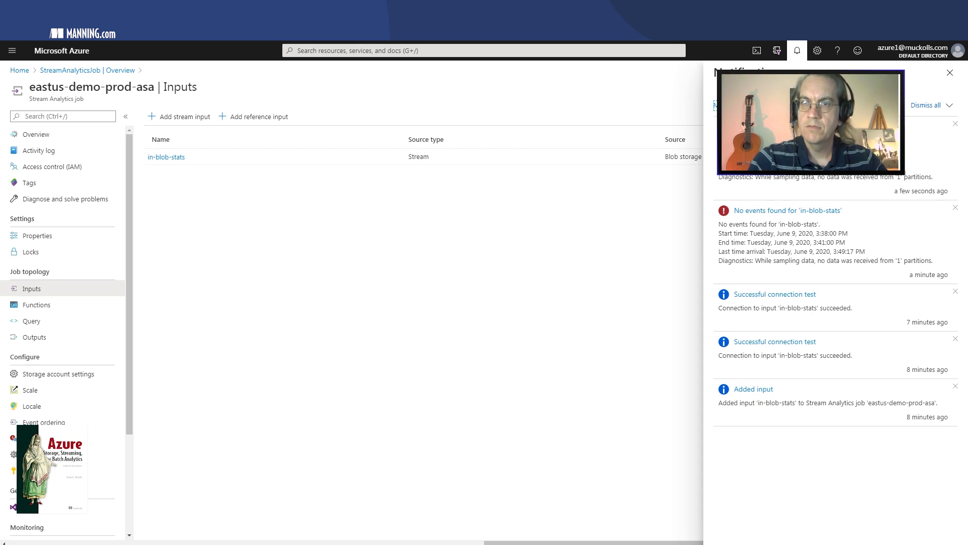
key("Escape")
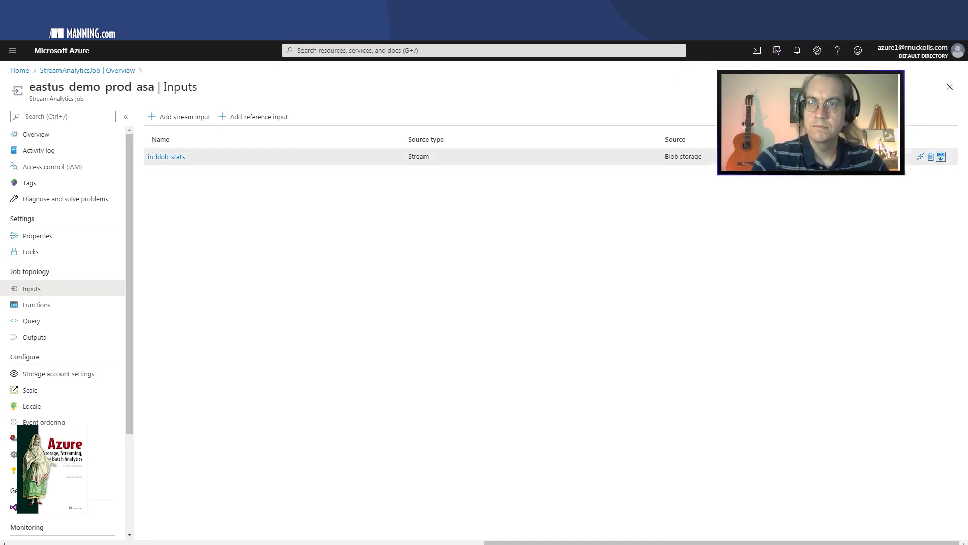
left_click(941, 156)
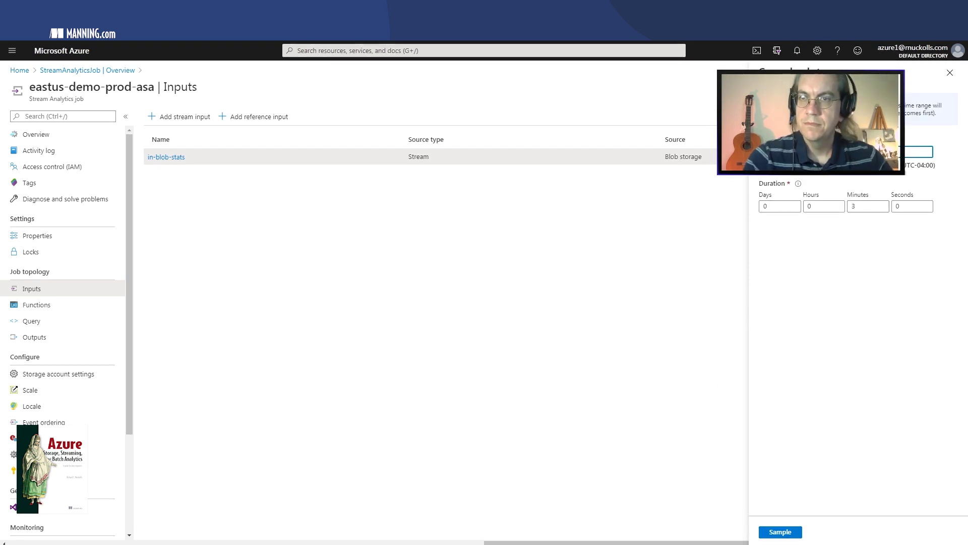
left_click(867, 206)
type("0")
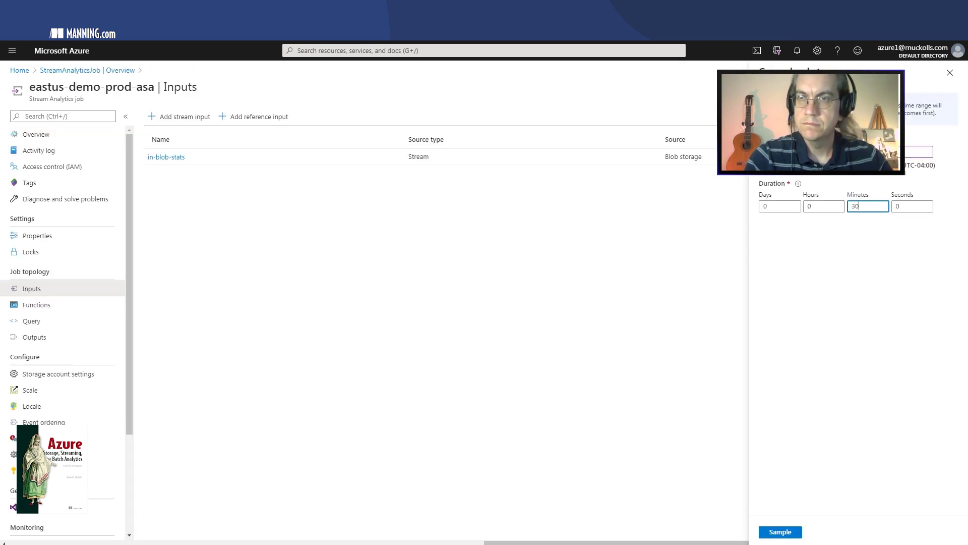
left_click(918, 151)
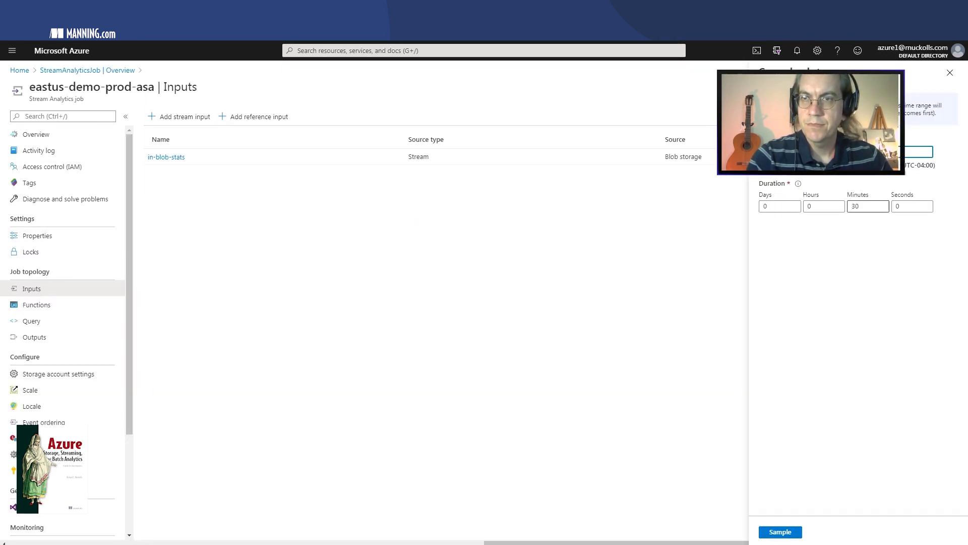
double_click(856, 206)
type("55")
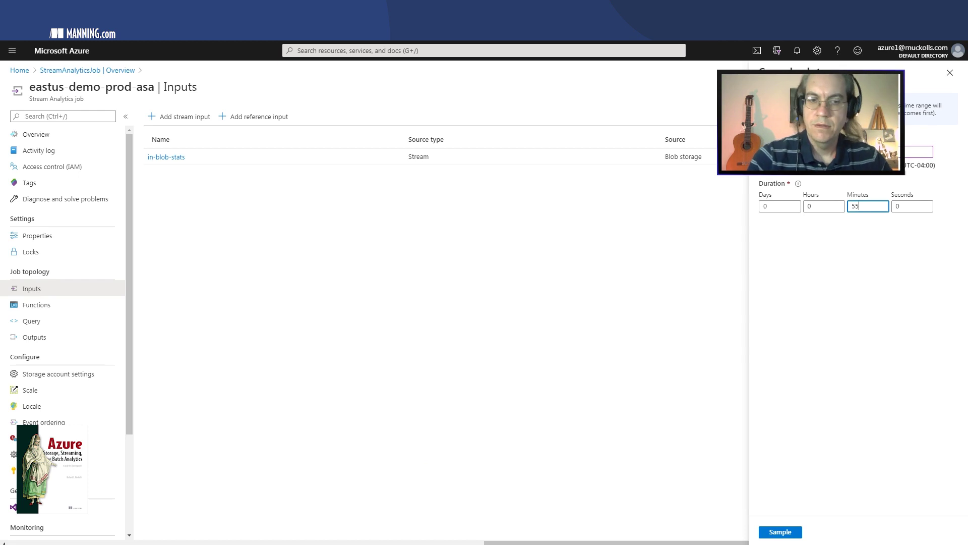
key("Tab")
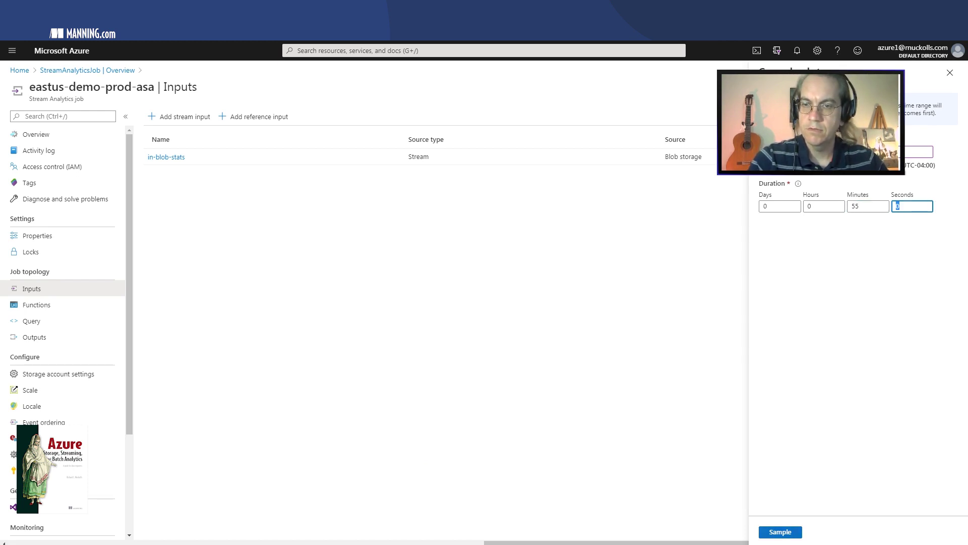
key("Return")
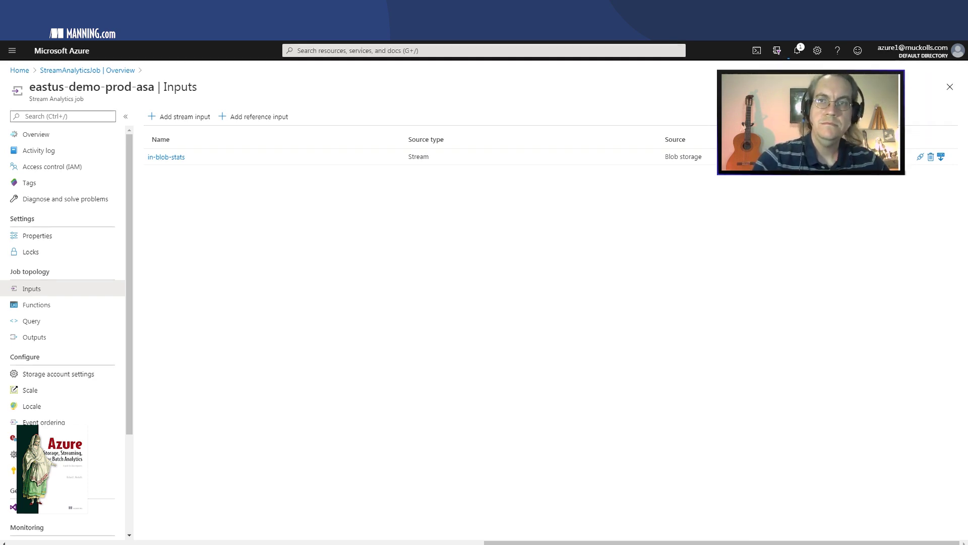
Check the notifications for the in-blob-stats sampling, and open the latest sampling notification
left_click(797, 50)
key("Escape")
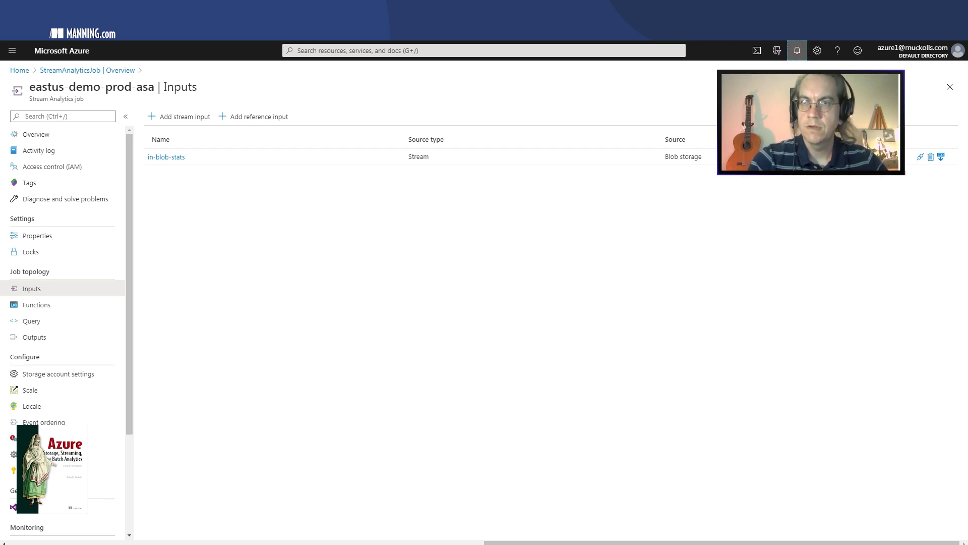
left_click(796, 50)
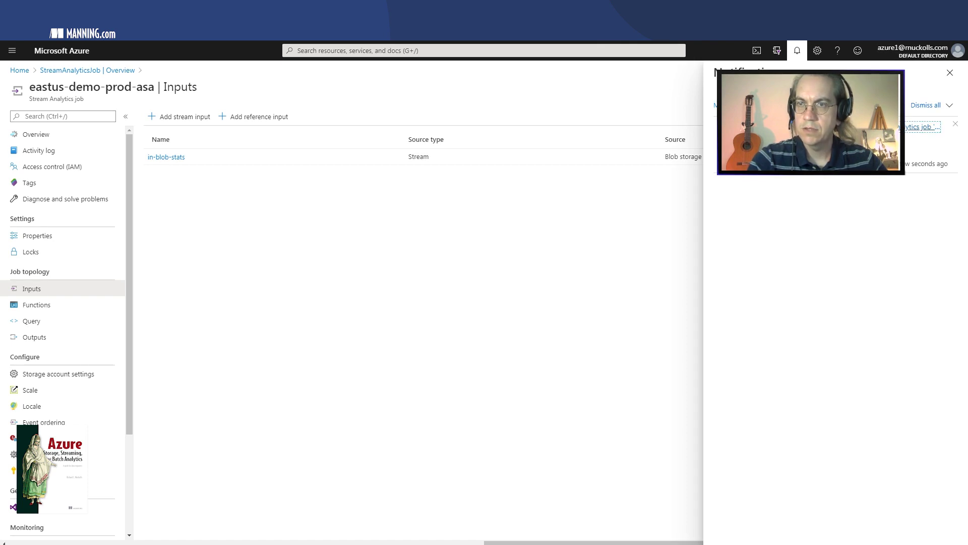
left_click(922, 126)
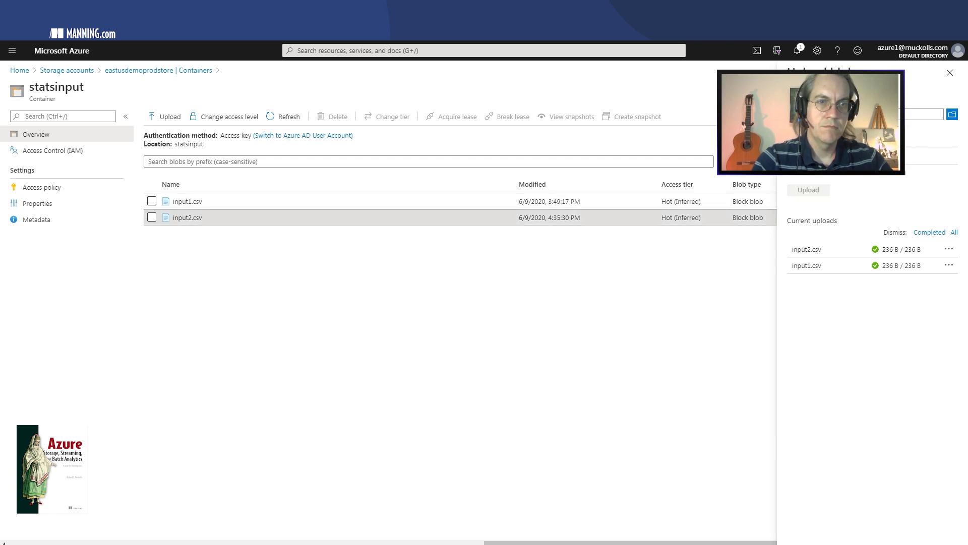
Open input2.csv in the statsinput container, and view its properties and file contents
left_click(187, 217)
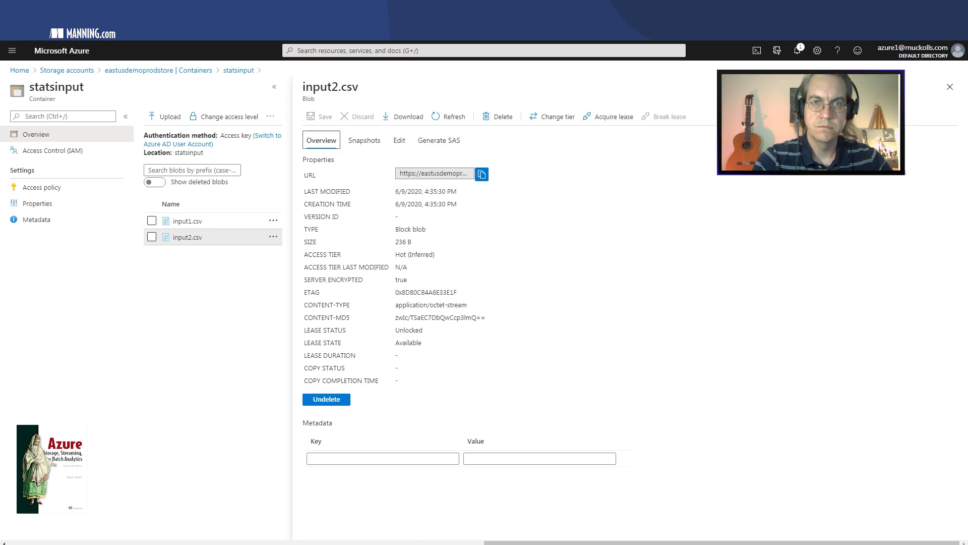
left_click(397, 140)
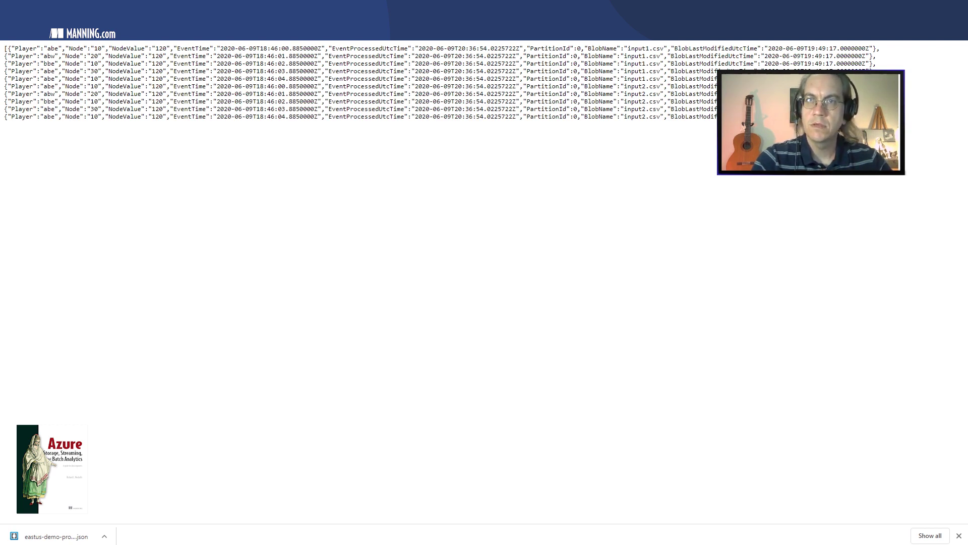
Close the sampled JSON data, and open the outputs of the Stream Analytics job eastus-demo-prod-asa
key("ctrl+w")
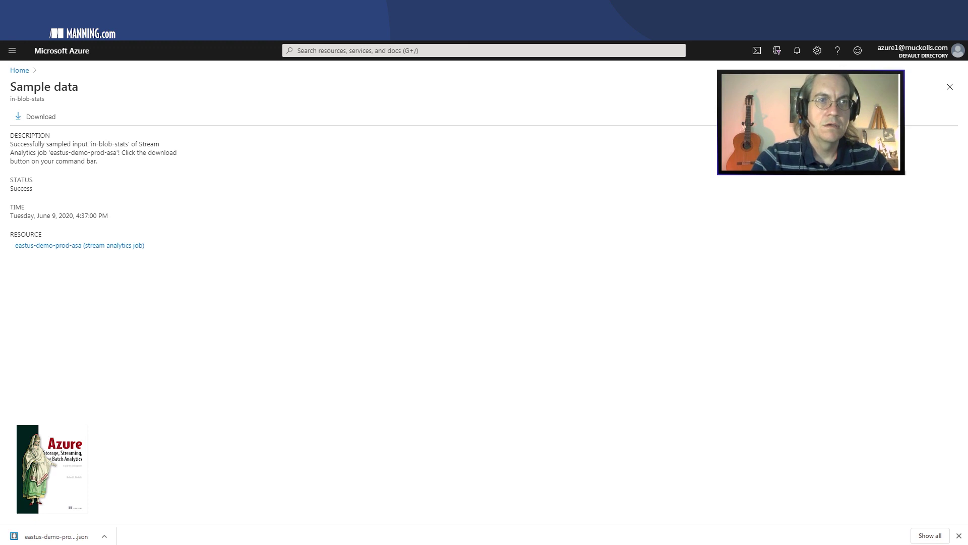
left_click(79, 245)
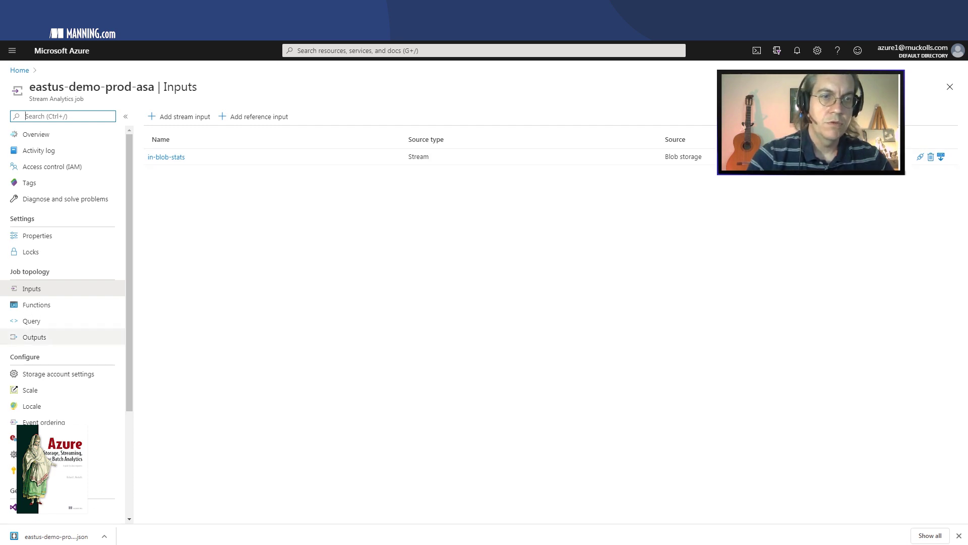
left_click(34, 337)
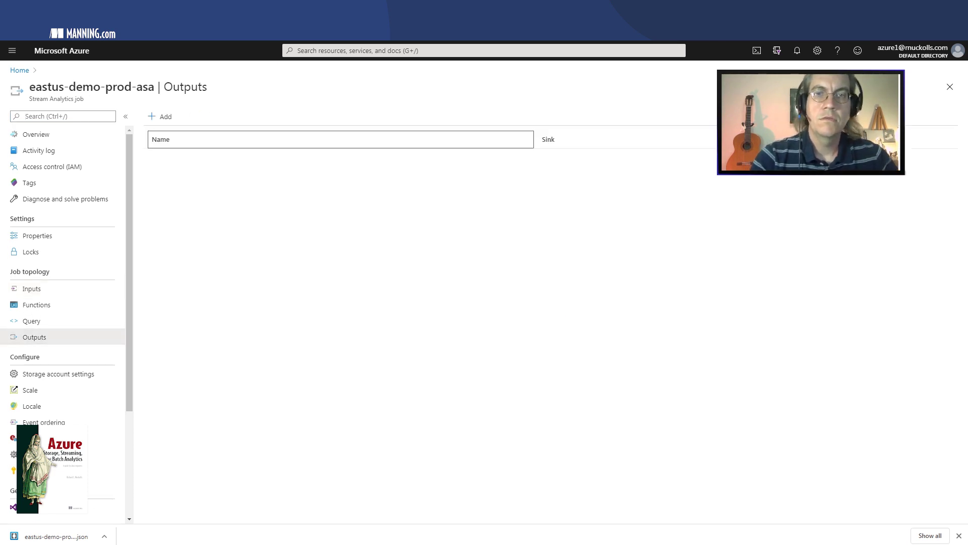